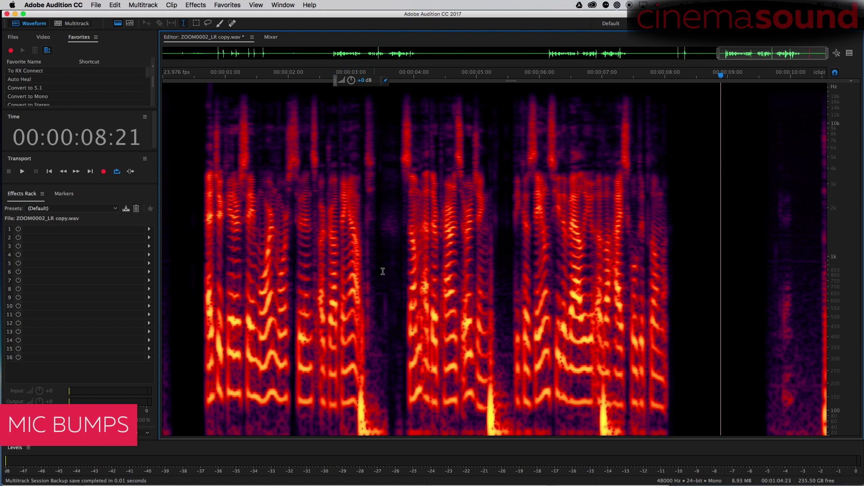
Zoom the spectrogram out and back in to inspect the dialogue's frequencies.
scroll(589, 293, down, 2)
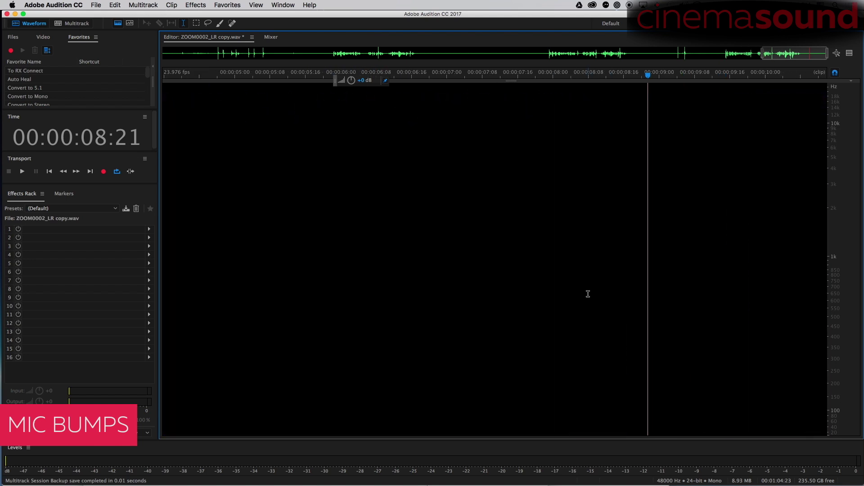
scroll(586, 297, up, 2)
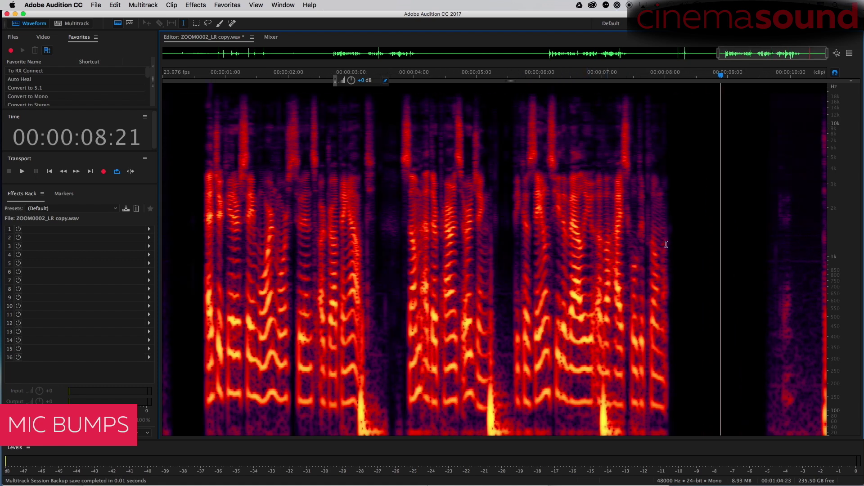
Switch the frequency ruler to the More Linear scale.
right_click(847, 200)
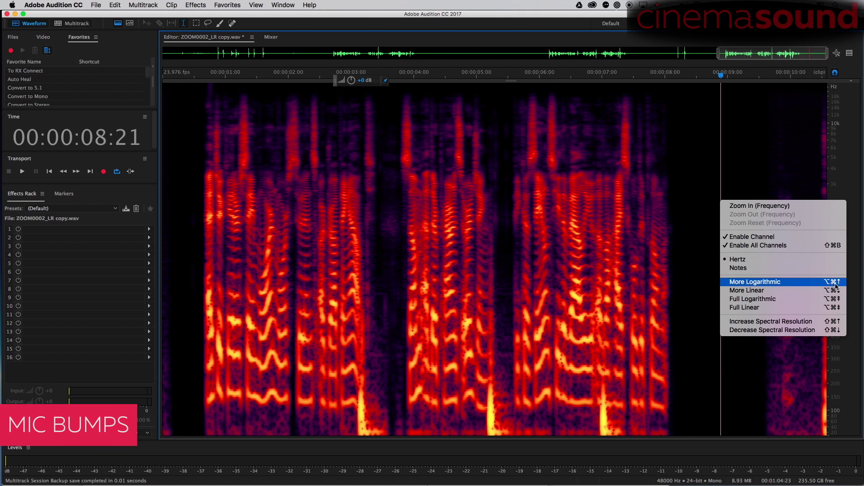
click(854, 166)
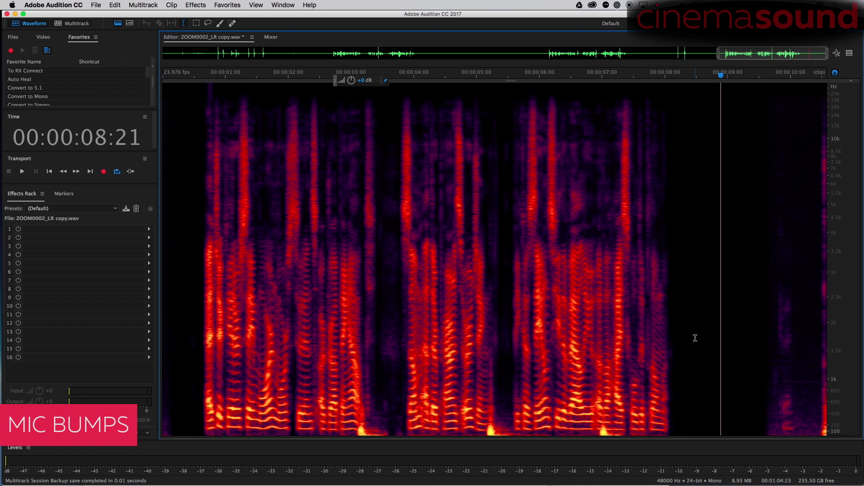
Raise spectral resolution to 4096, park the playhead at 00:00:02:14, and zoom in.
right_click(848, 153)
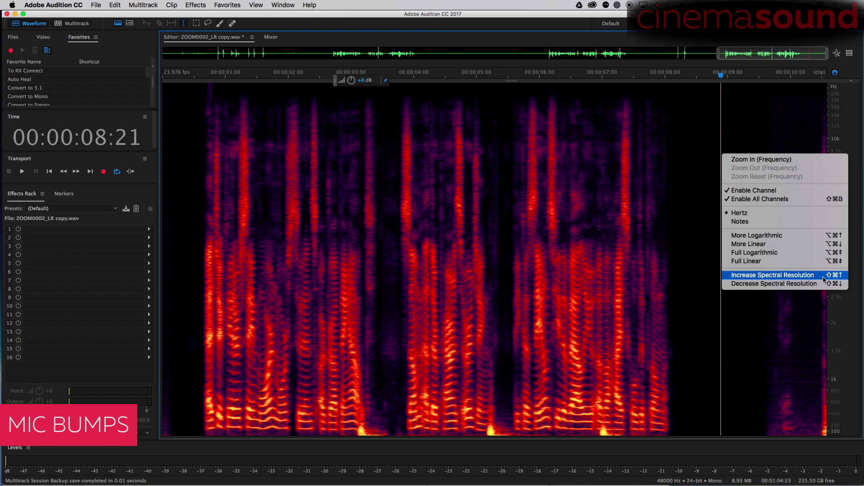
click(787, 284)
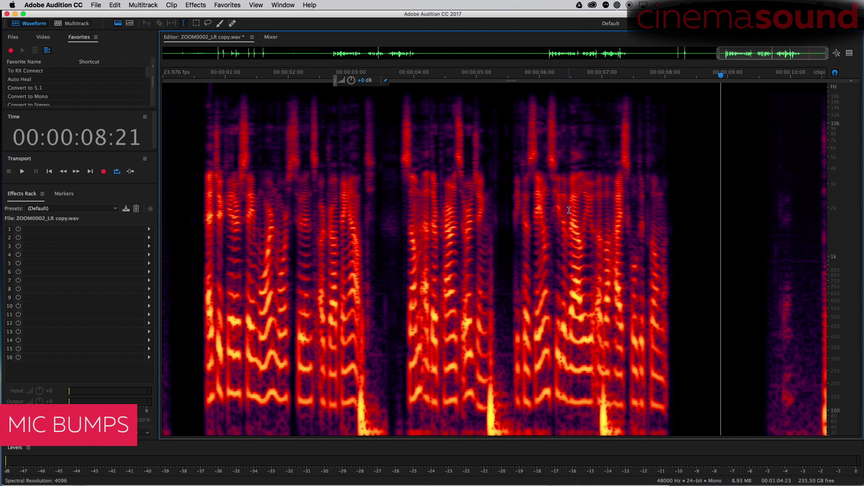
click(324, 248)
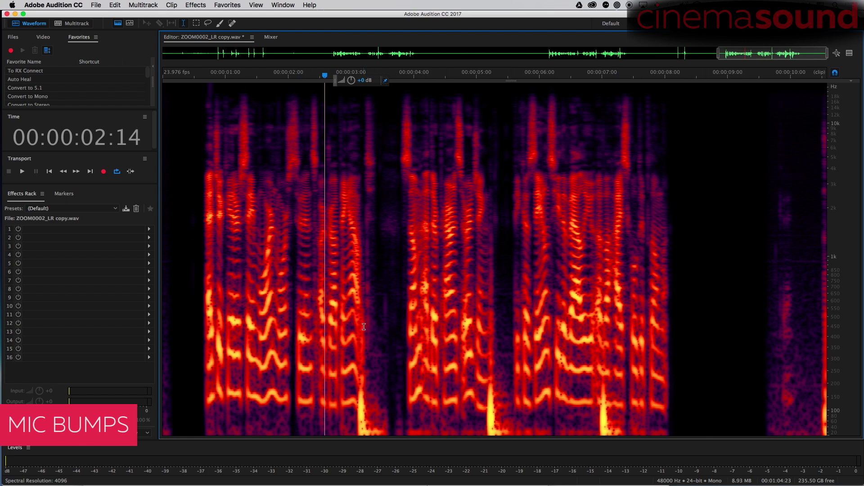
key(equal)
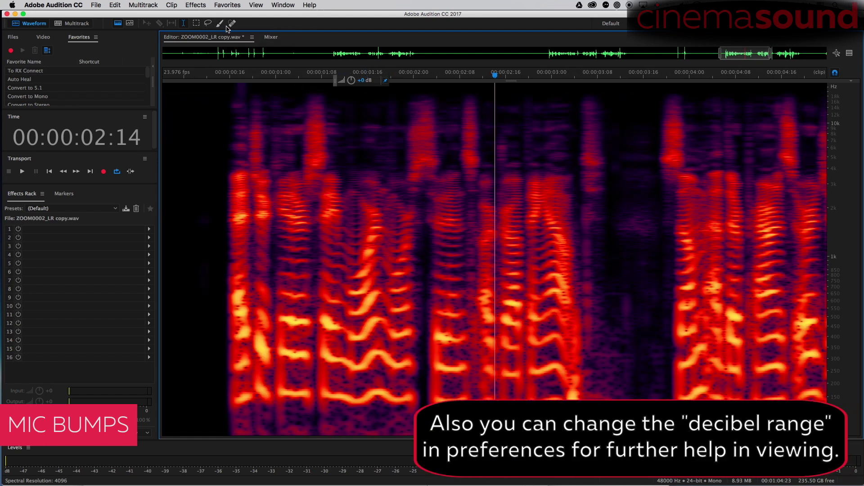
Try the Time Selection tool by drawing several time ranges, then clear them.
click(183, 23)
drag(385, 226, 563, 225)
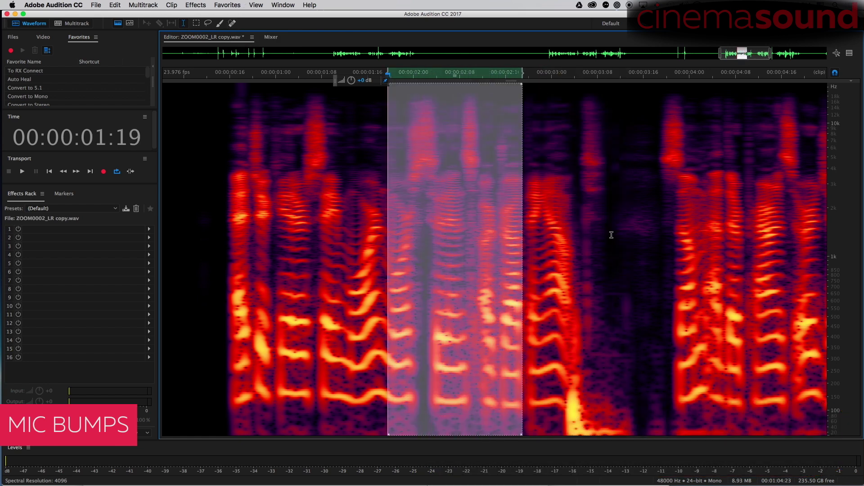
drag(667, 249, 740, 250)
drag(541, 189, 494, 189)
click(369, 184)
Draw and clear a rectangular marquee region on the spectrogram, then play briefly.
key(e)
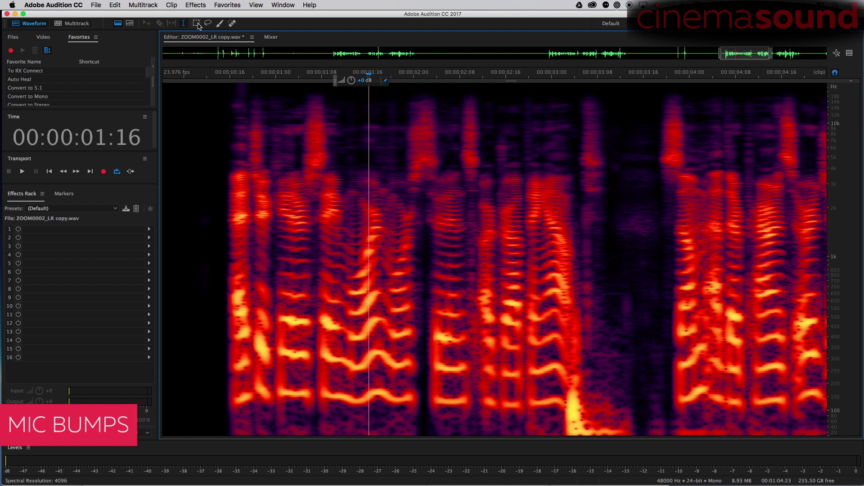
drag(331, 180, 466, 372)
click(509, 193)
key(space)
key(space)
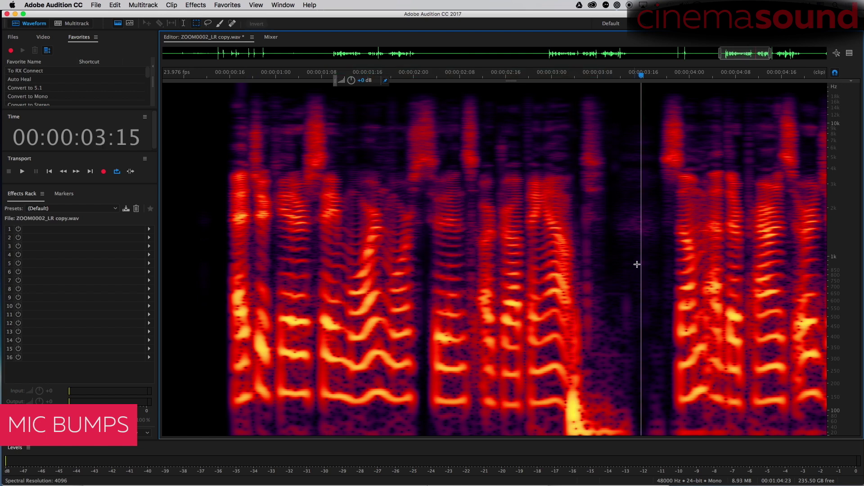
Try the Lasso and Paintbrush selection tools on the speech, clearing the lasso.
click(207, 23)
mouse_move(459, 254)
mouse_down()
mouse_move(482, 342)
mouse_move(598, 231)
mouse_move(650, 250)
mouse_up()
click(302, 184)
key(p)
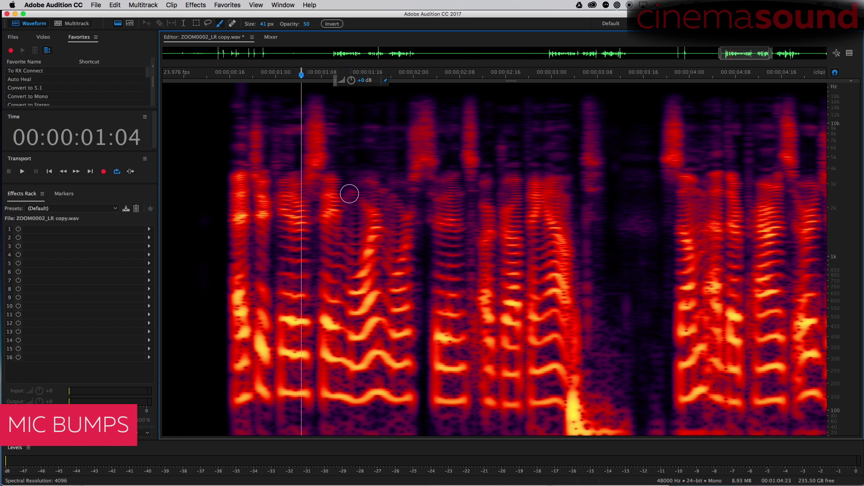
mouse_move(349, 193)
mouse_down()
mouse_move(432, 282)
mouse_move(538, 327)
mouse_move(542, 294)
mouse_move(492, 208)
mouse_move(436, 204)
mouse_move(596, 178)
mouse_move(714, 301)
mouse_move(729, 179)
mouse_move(718, 172)
mouse_move(745, 221)
mouse_move(731, 164)
mouse_move(729, 238)
mouse_up()
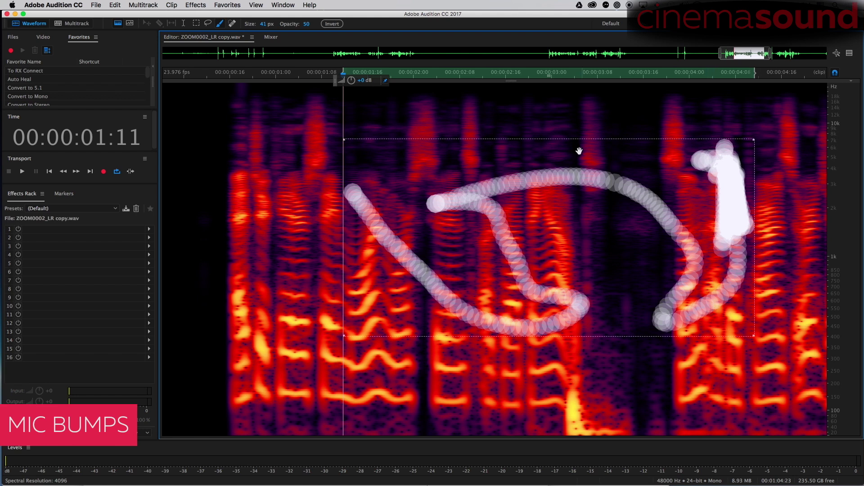
click(270, 125)
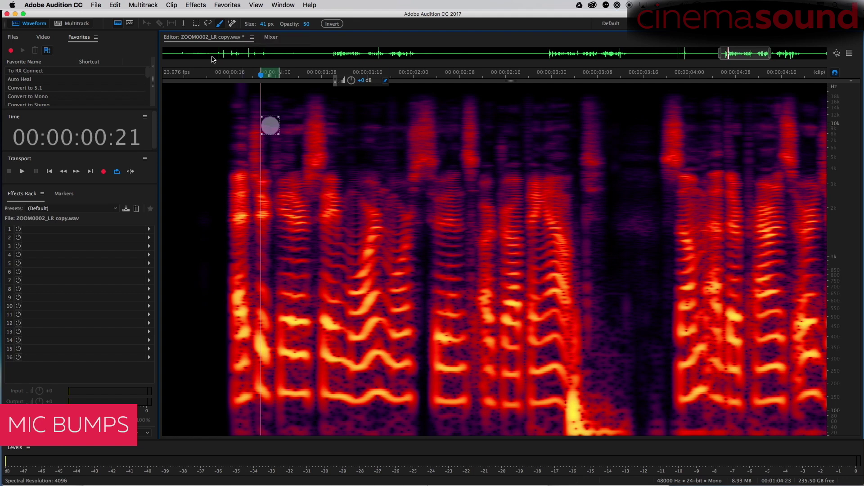
Marquee-select a thin band just above 1 kHz, then clear it and return near the start.
click(196, 23)
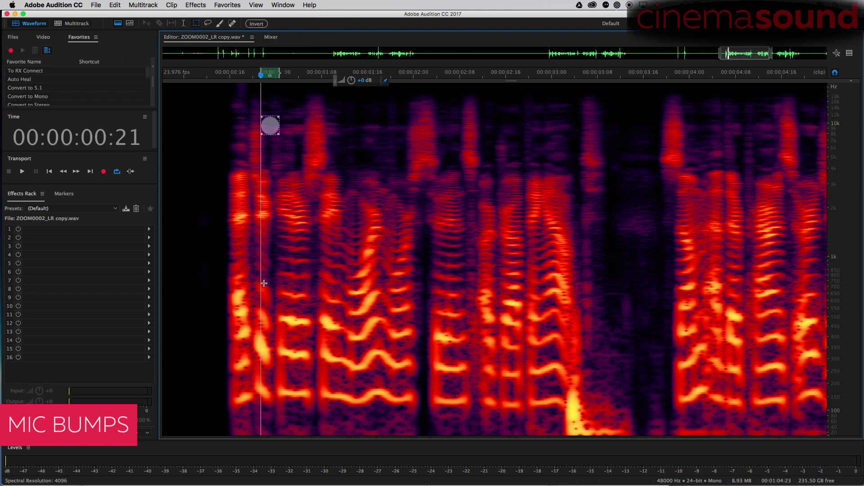
drag(179, 245, 828, 251)
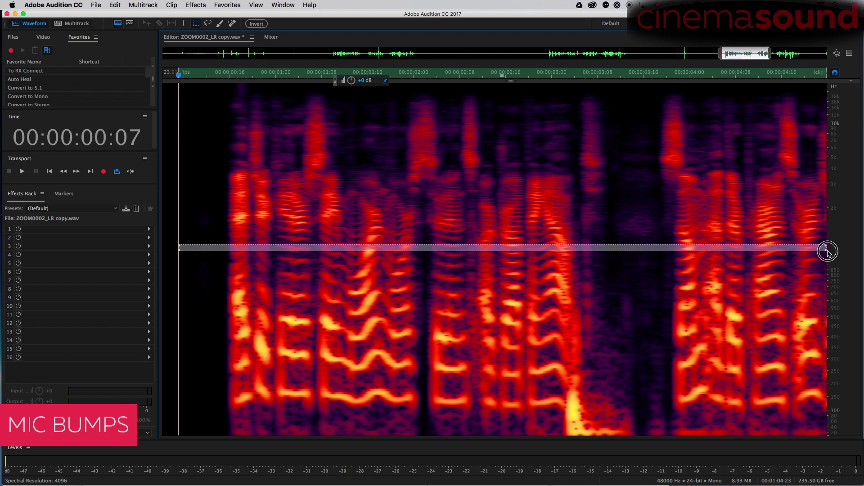
click(217, 230)
click(229, 231)
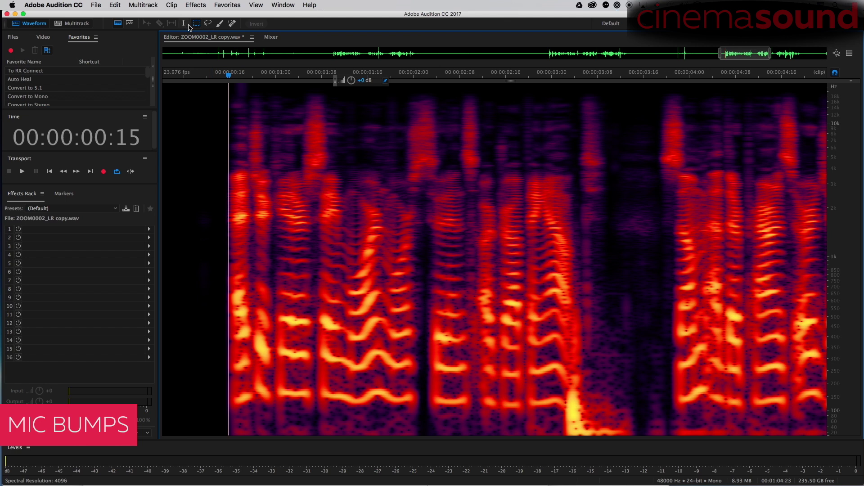
drag(329, 199, 578, 342)
click(208, 23)
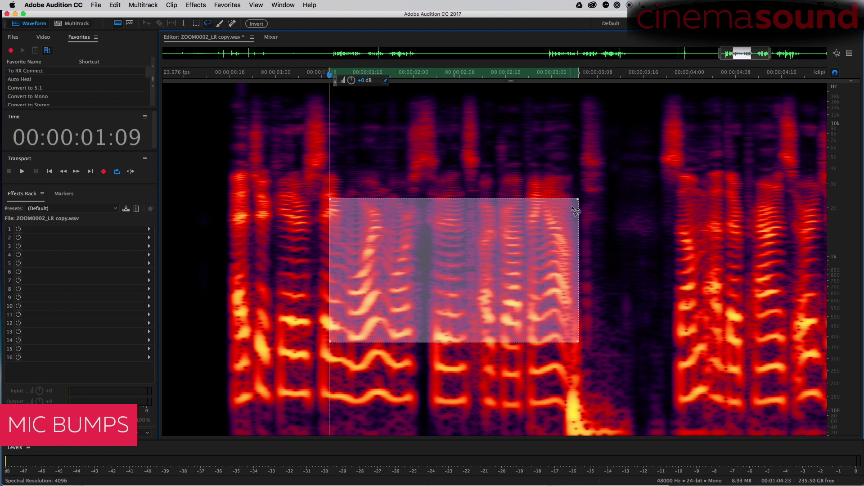
click(567, 239)
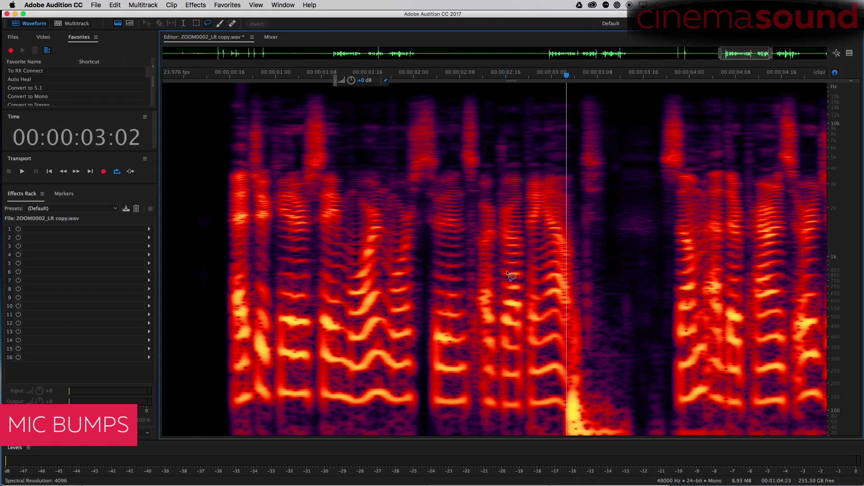
mouse_move(506, 269)
mouse_down()
mouse_move(534, 271)
mouse_move(527, 342)
mouse_move(438, 316)
mouse_move(465, 257)
mouse_move(485, 250)
mouse_move(503, 271)
mouse_up()
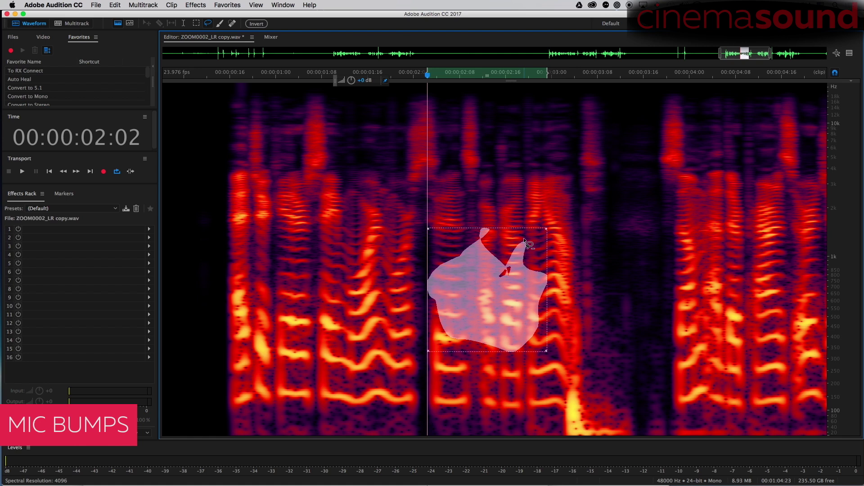
mouse_move(531, 246)
mouse_down()
mouse_move(534, 296)
mouse_move(526, 242)
mouse_up()
drag(470, 281, 469, 284)
drag(493, 302, 495, 303)
mouse_move(506, 239)
mouse_down()
mouse_move(575, 243)
mouse_move(522, 201)
mouse_move(505, 225)
mouse_up()
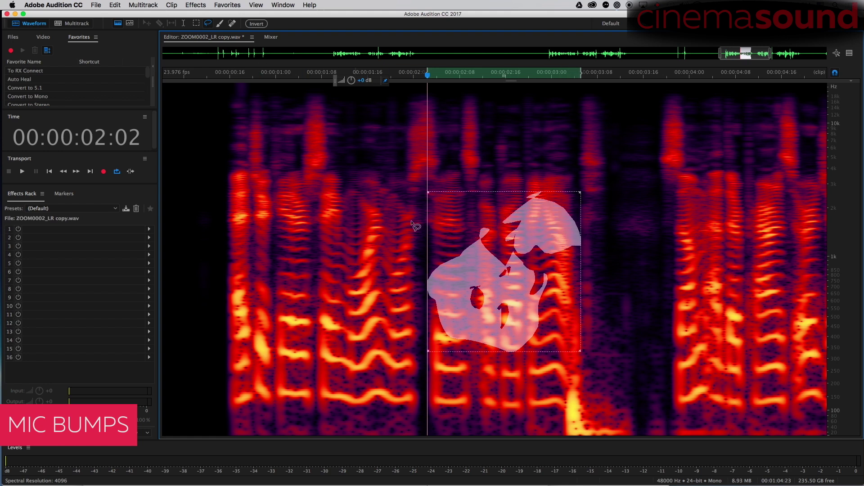
click(197, 24)
drag(428, 192, 415, 234)
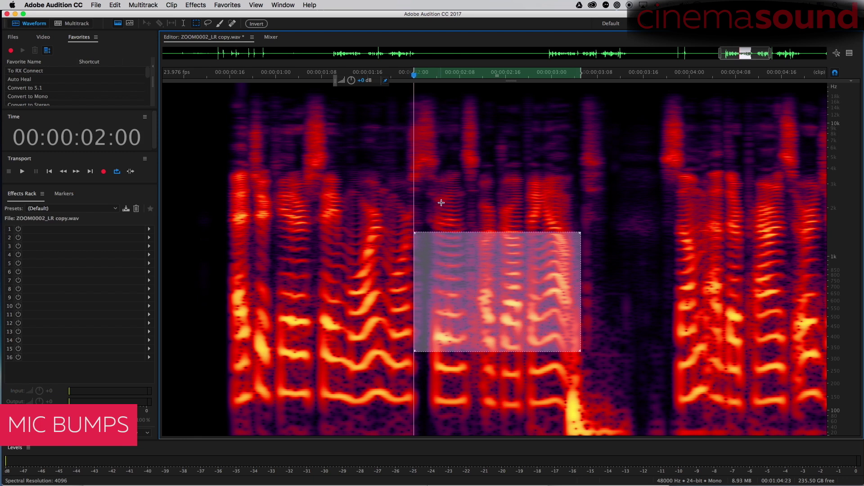
drag(446, 199, 476, 251)
drag(515, 184, 557, 278)
drag(552, 208, 686, 247)
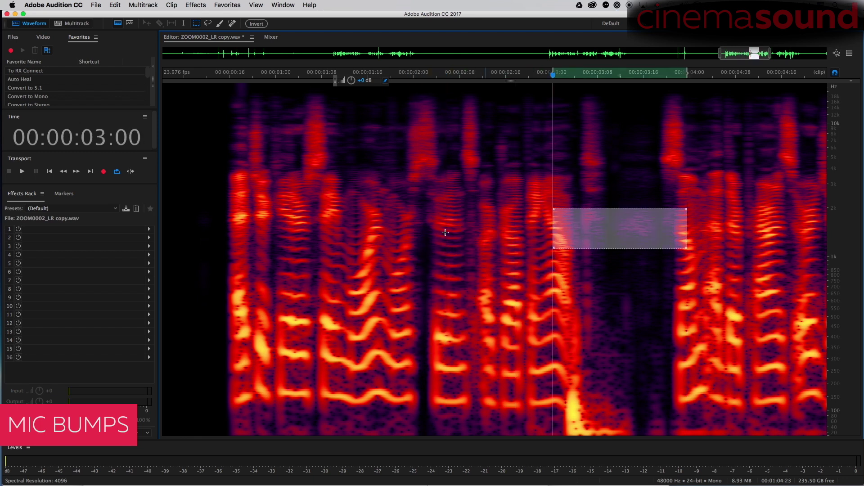
drag(420, 222, 492, 299)
drag(498, 207, 507, 328)
drag(415, 214, 458, 232)
click(500, 282)
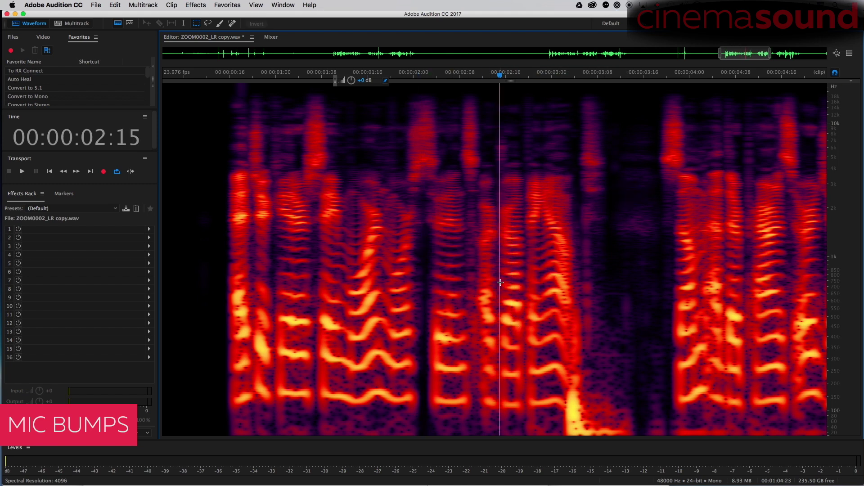
Lasso the low-frequency mic bump near 00:00:03:01 and loop-play the selection.
click(208, 23)
mouse_move(574, 367)
mouse_down()
mouse_move(563, 436)
mouse_move(644, 439)
mouse_move(629, 402)
mouse_move(614, 406)
mouse_move(582, 371)
mouse_up()
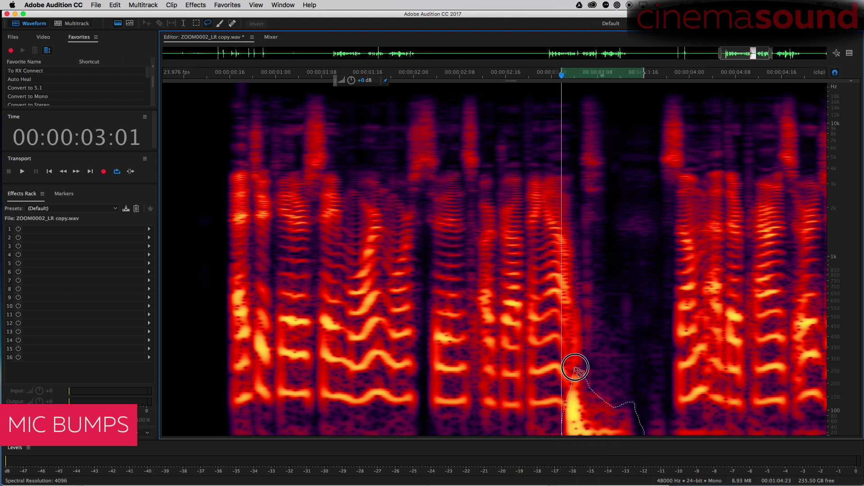
drag(575, 368, 563, 433)
key(space)
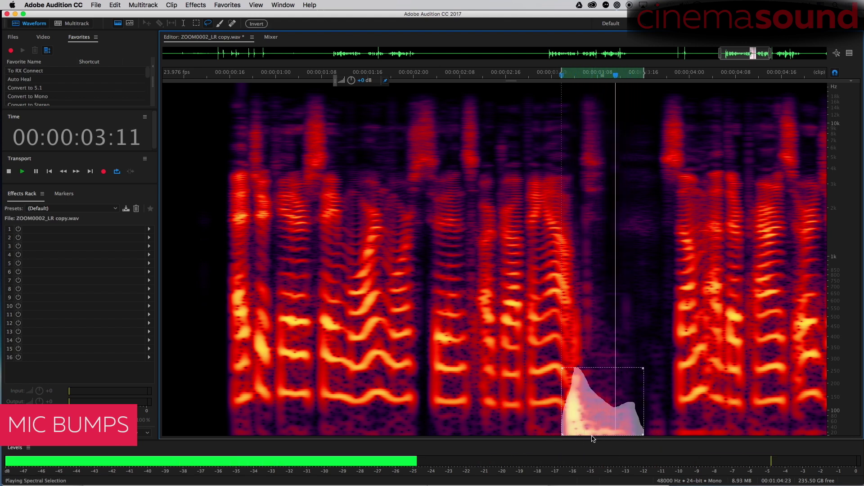
key(space)
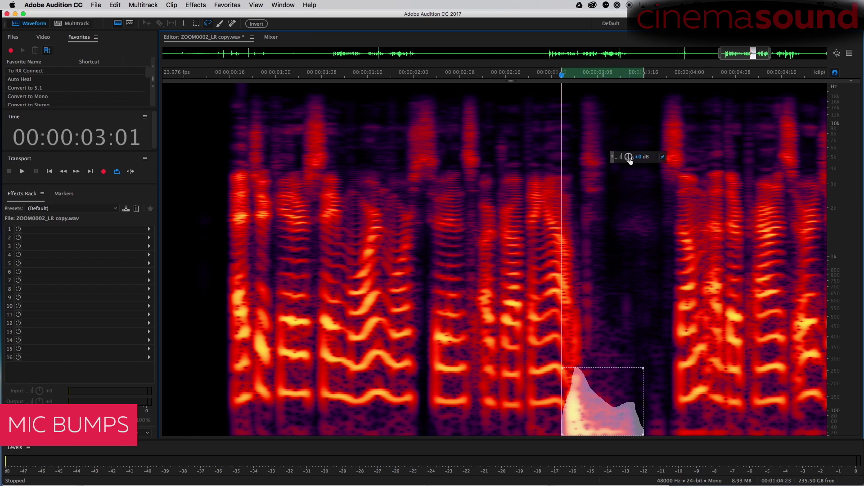
Lower the bump about 6 dB, replay the dialogue, then undo the reduction.
drag(629, 161, 614, 200)
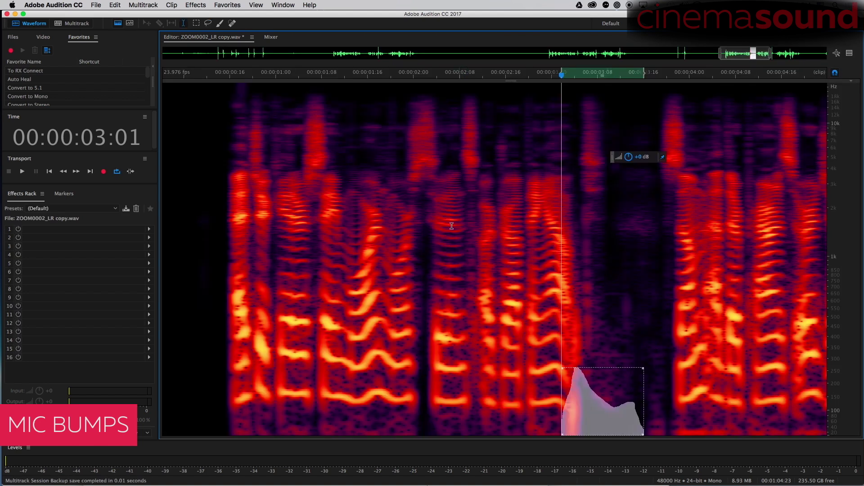
click(409, 226)
key(space)
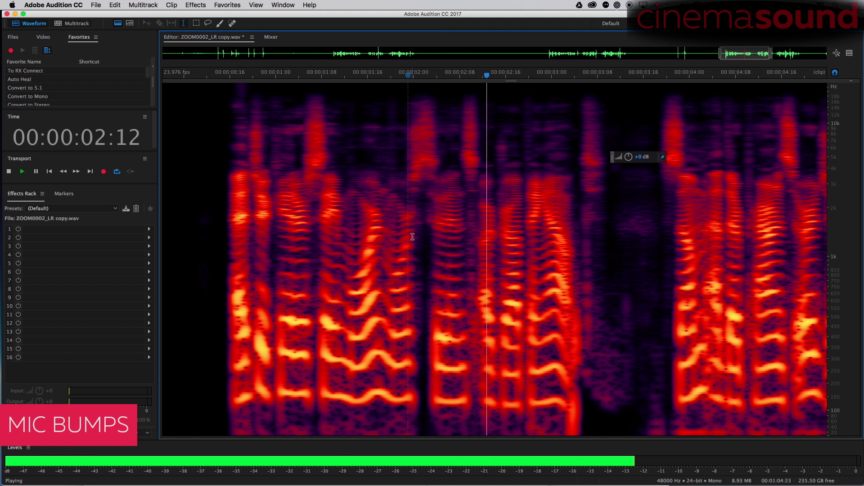
key(space)
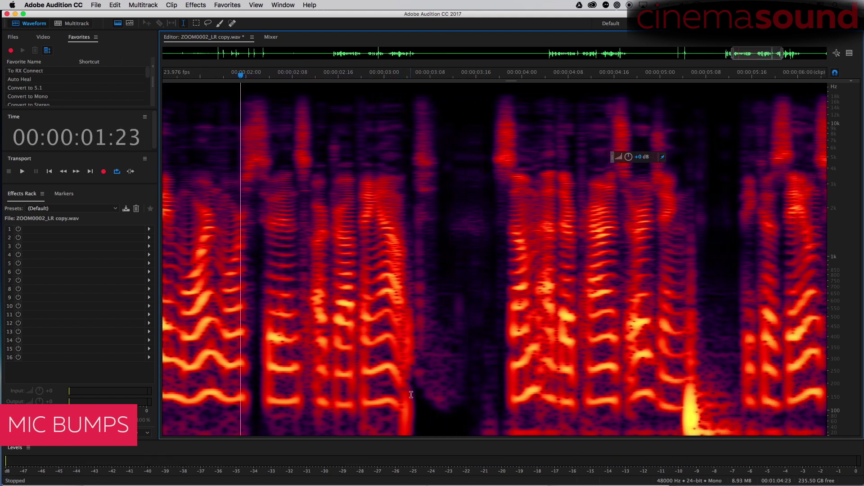
key(space)
key(space)
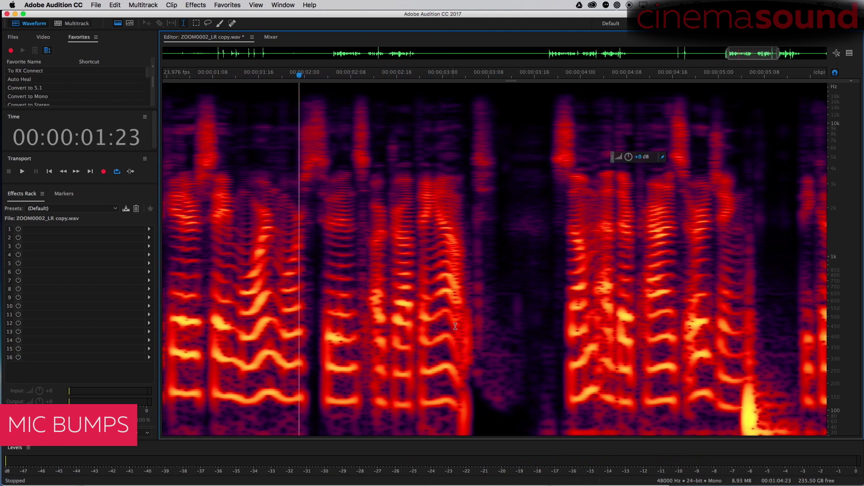
key(super+z)
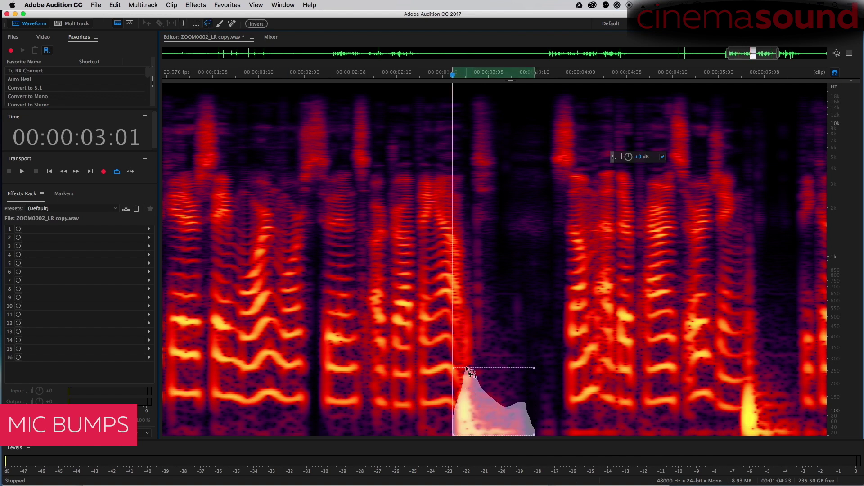
Lasso the bump and its overtones, preview it, lower its gain, and play from 00:00:02:00.
mouse_move(466, 376)
mouse_down()
mouse_move(466, 303)
mouse_move(482, 410)
mouse_up()
key(space)
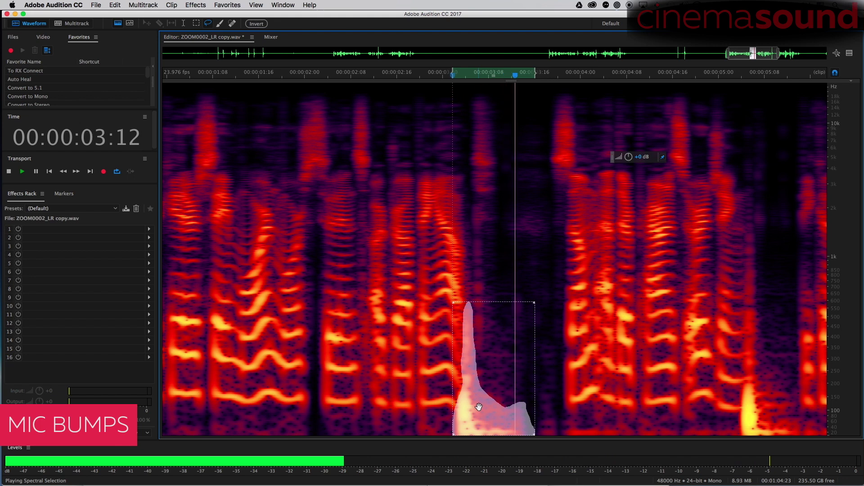
key(space)
drag(628, 157, 600, 207)
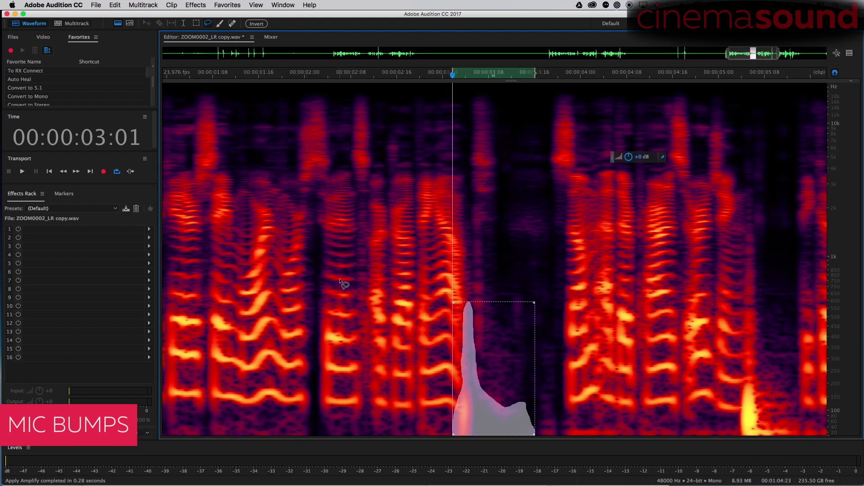
key(t)
click(304, 211)
key(space)
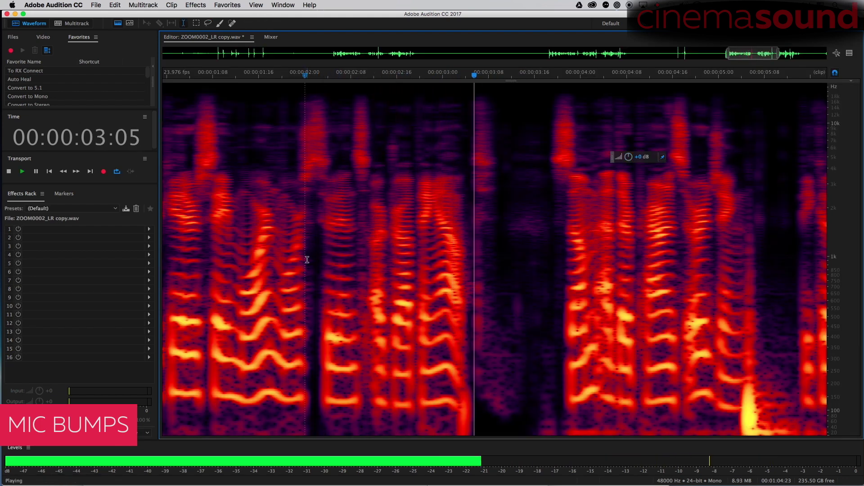
key(space)
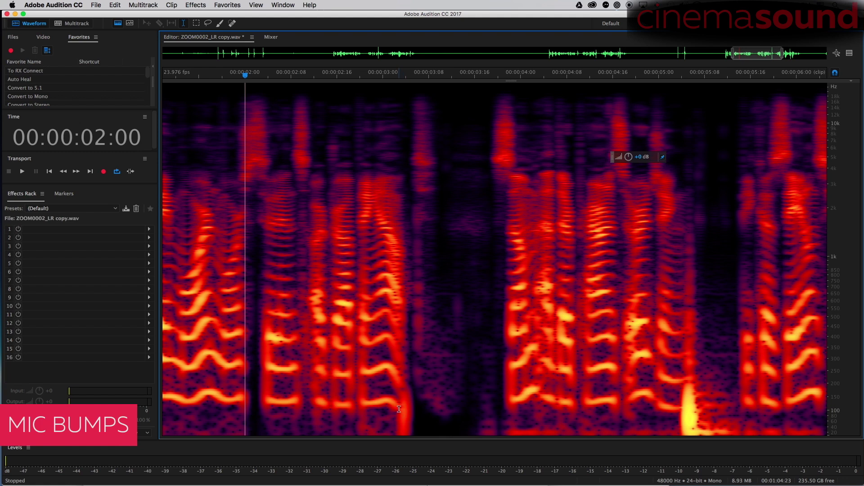
Undo, then lasso only the bump's low-frequency part and turn its gain down.
key(super+z)
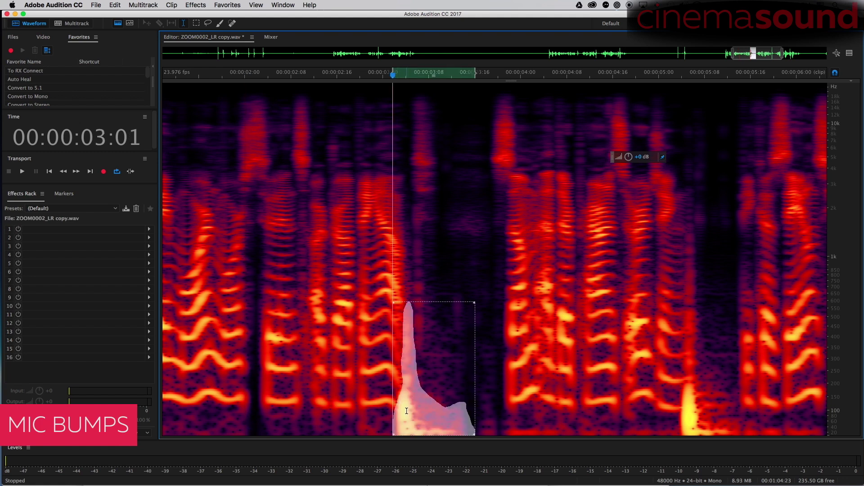
key(Delete)
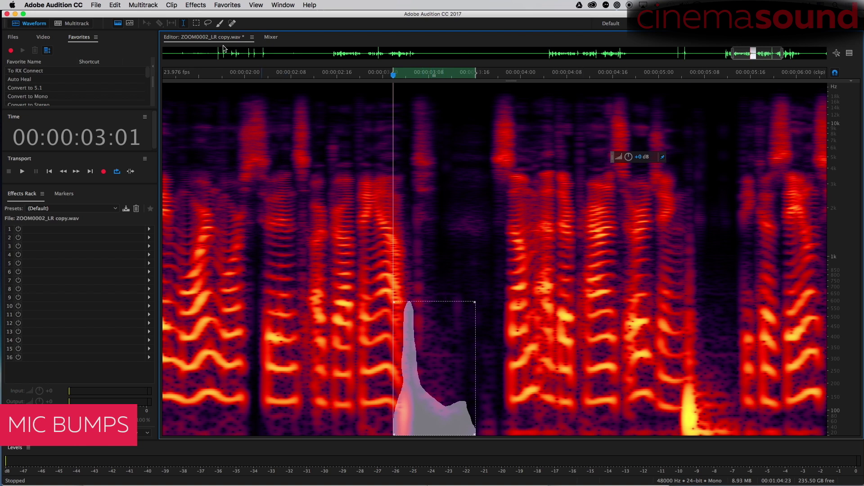
click(437, 294)
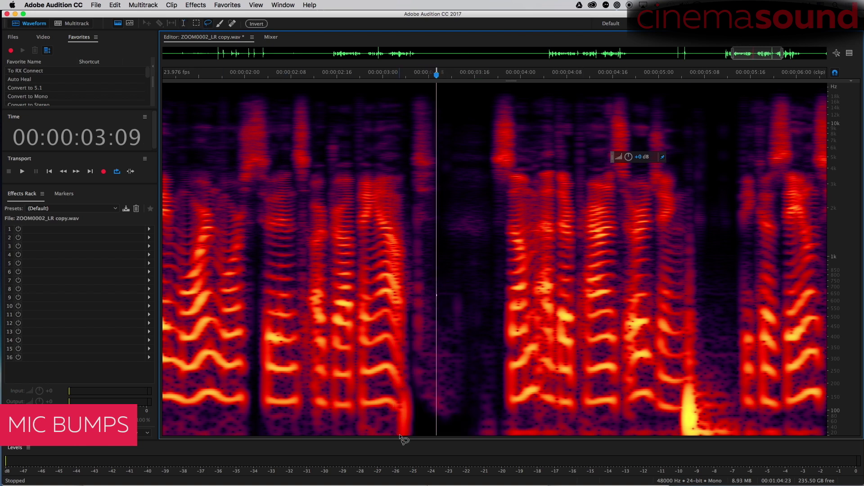
mouse_move(401, 439)
mouse_down()
mouse_move(406, 385)
mouse_move(400, 402)
mouse_move(416, 395)
mouse_move(418, 435)
mouse_move(392, 434)
mouse_up()
key(space)
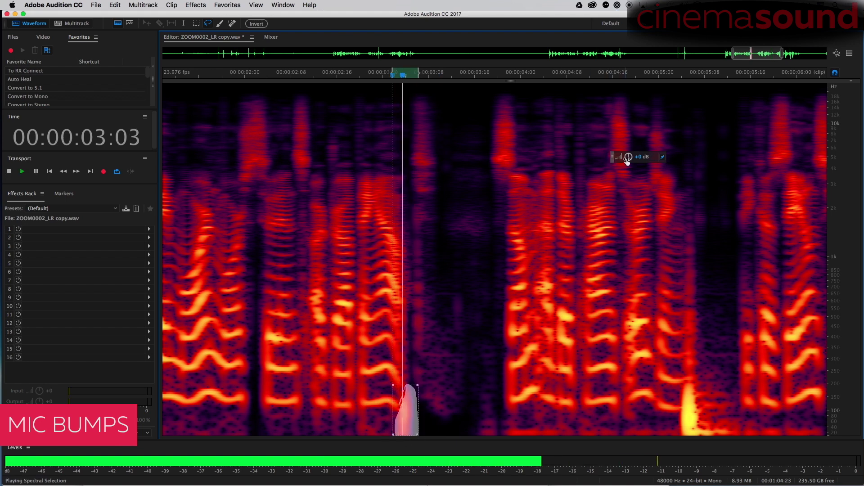
drag(628, 157, 537, 328)
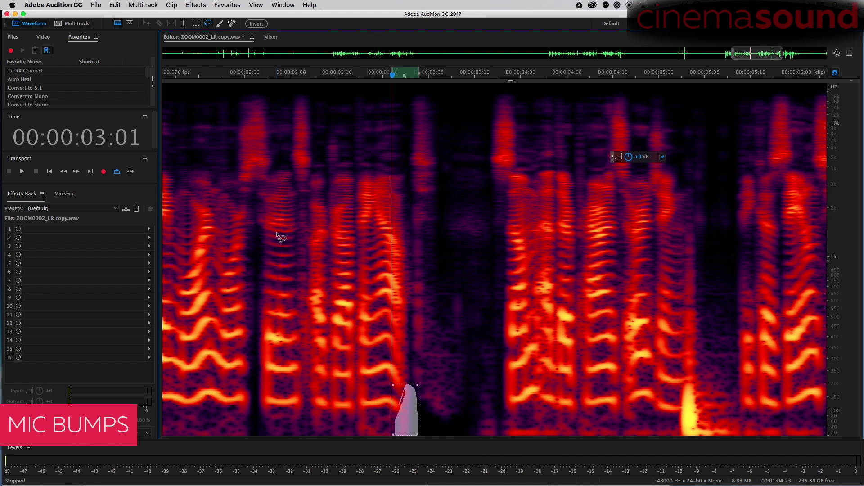
click(276, 241)
Play back from before the repaired bump to check the fix.
key(space)
drag(277, 234, 279, 248)
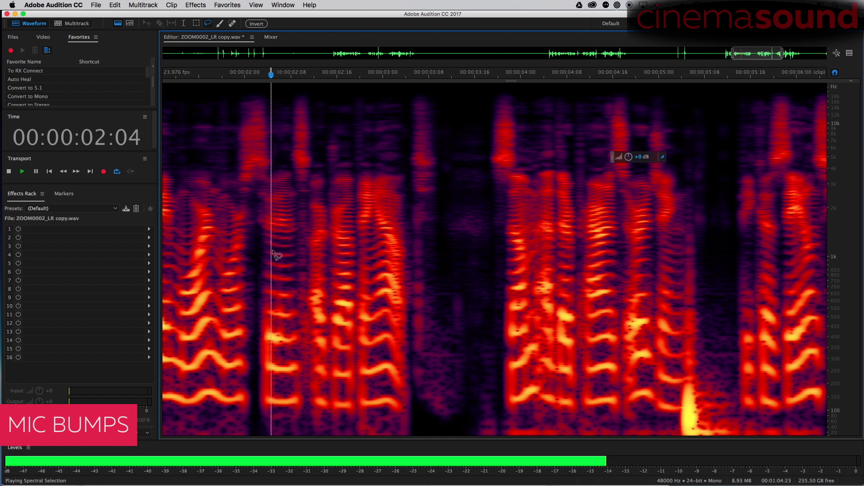
key(t)
click(267, 254)
key(space)
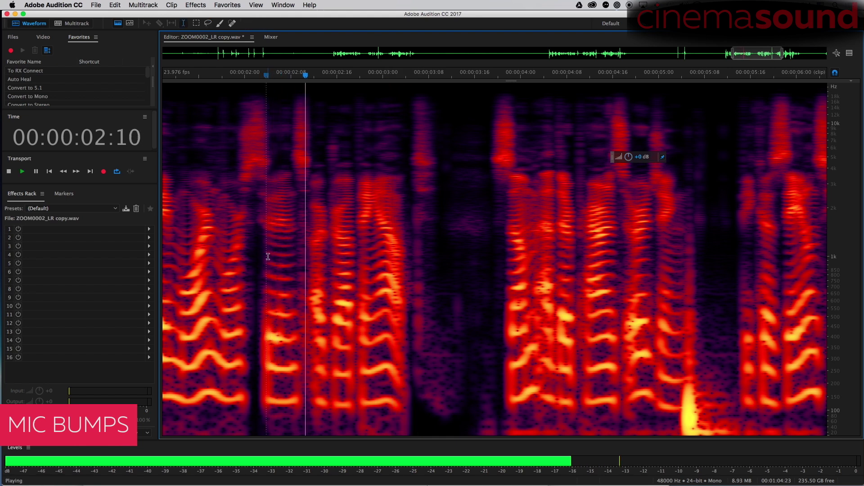
Bring the bump near 00:00:05:03 into view, lasso it, preview it and lower its gain.
key(space)
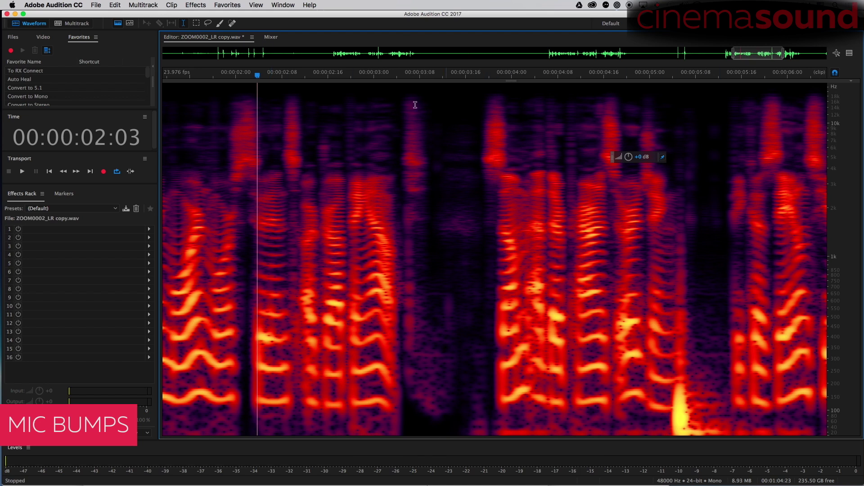
drag(748, 56, 777, 56)
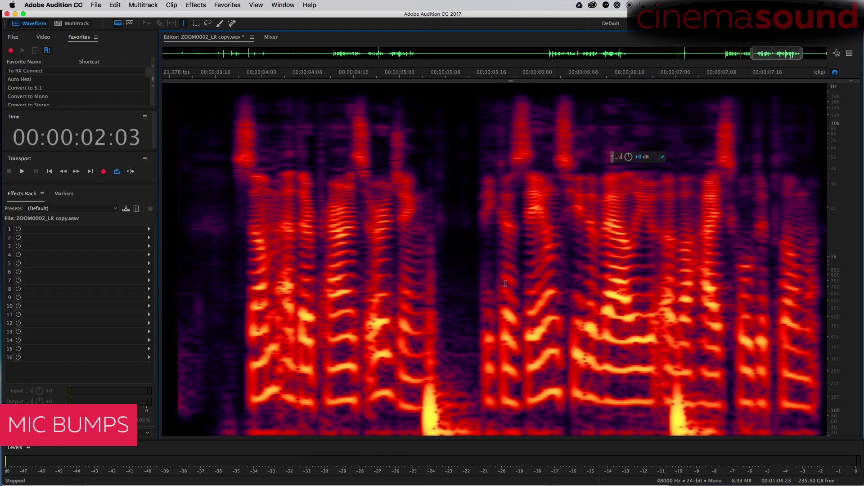
click(429, 384)
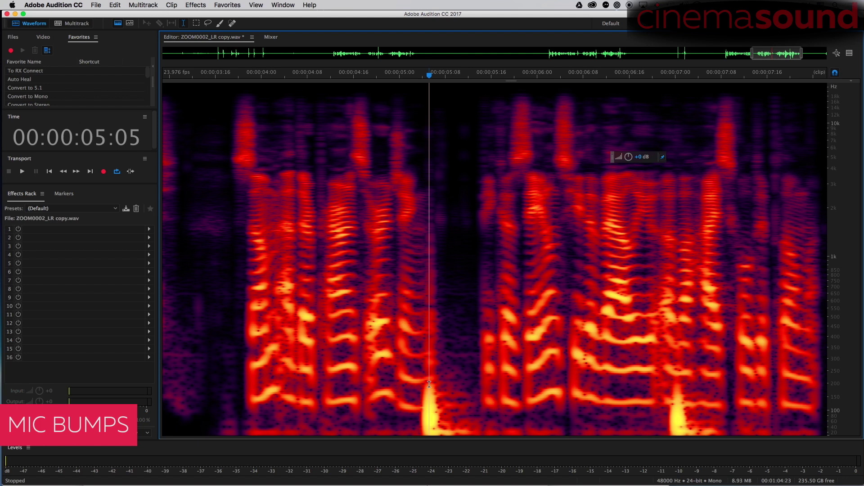
scroll(430, 383, up, 2)
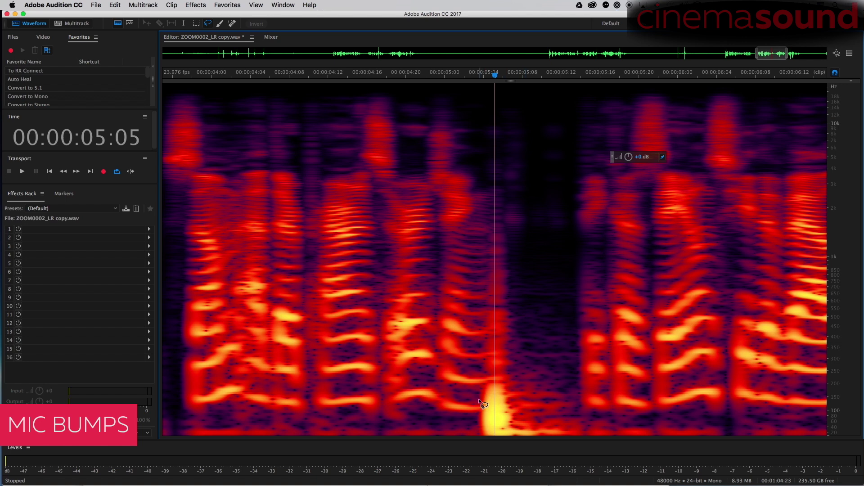
mouse_move(481, 402)
mouse_down()
mouse_move(505, 378)
mouse_move(531, 410)
mouse_move(578, 418)
mouse_move(585, 429)
mouse_move(578, 441)
mouse_move(494, 442)
mouse_move(477, 431)
mouse_move(482, 402)
mouse_up()
key(space)
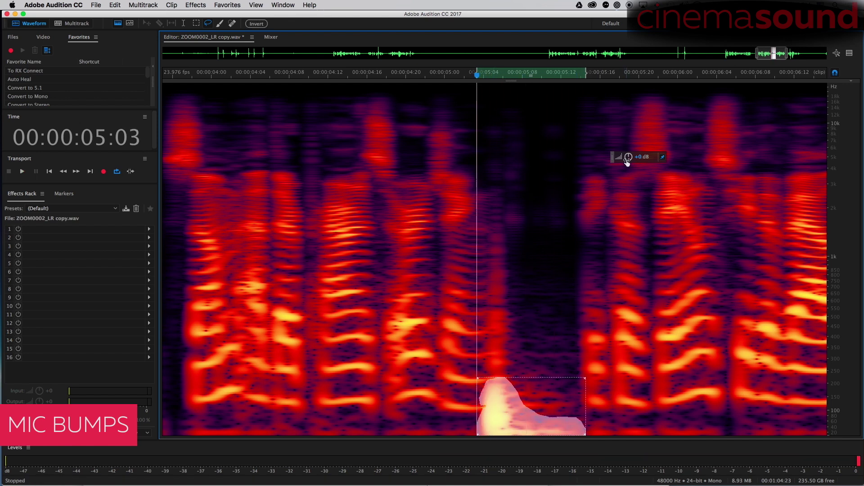
drag(629, 157, 545, 380)
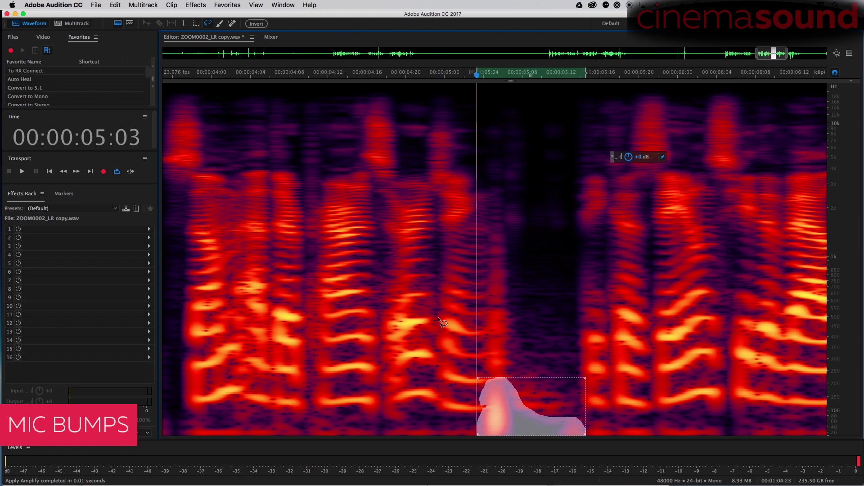
Replay the passage from 00:00:04:10, then undo the reduction to retry.
key(t)
click(319, 258)
key(space)
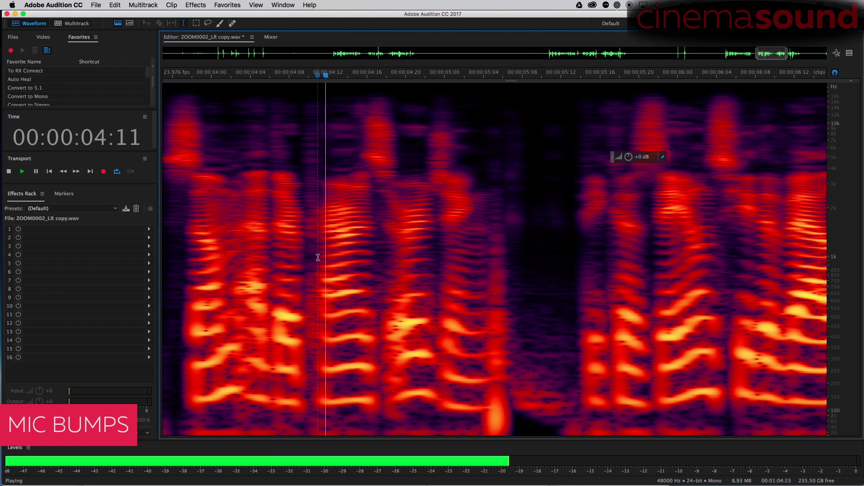
key(space)
key(space)
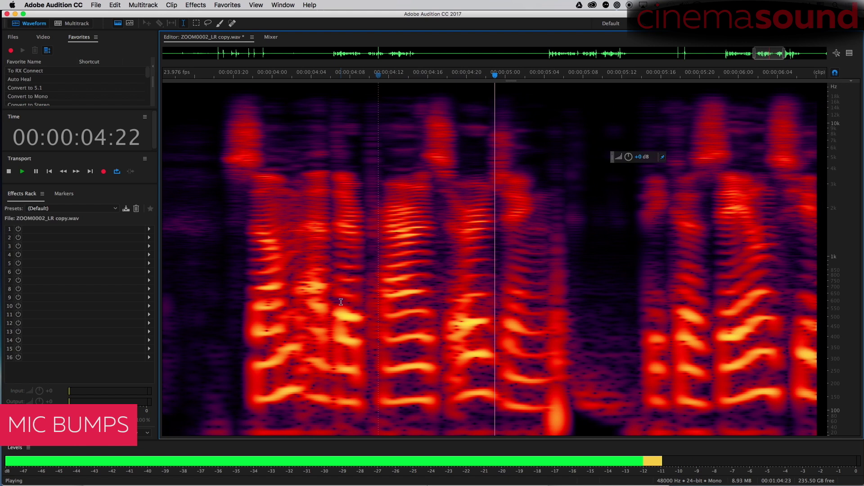
key(space)
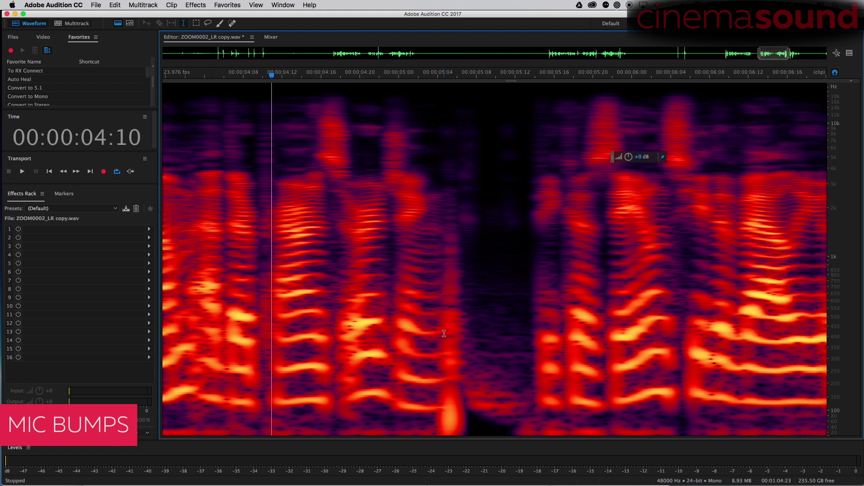
key(super+z)
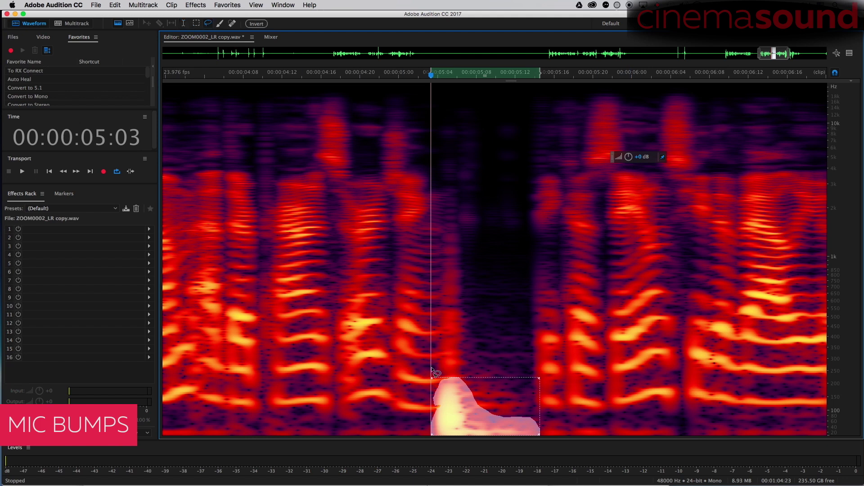
Lasso the bump with its tall overtones, preview, lower the gain, and play the passage.
mouse_move(440, 385)
mouse_down()
mouse_move(447, 353)
mouse_move(437, 348)
mouse_move(448, 187)
mouse_move(469, 226)
mouse_move(494, 416)
mouse_up()
key(space)
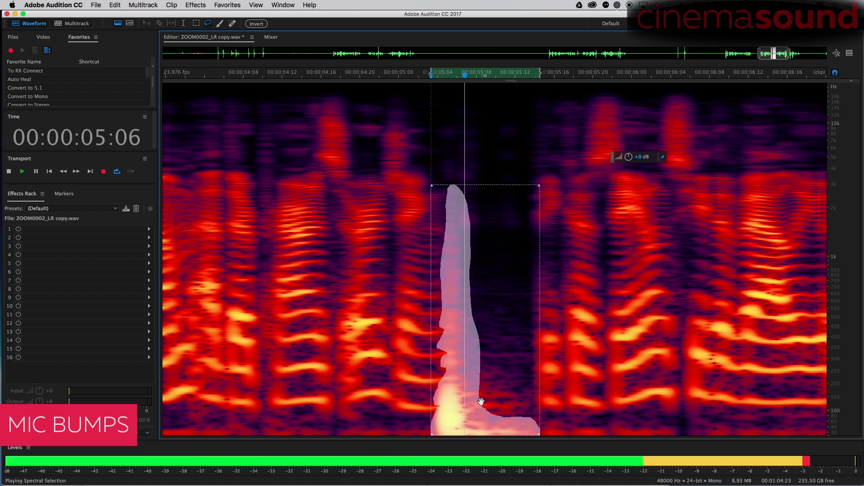
key(space)
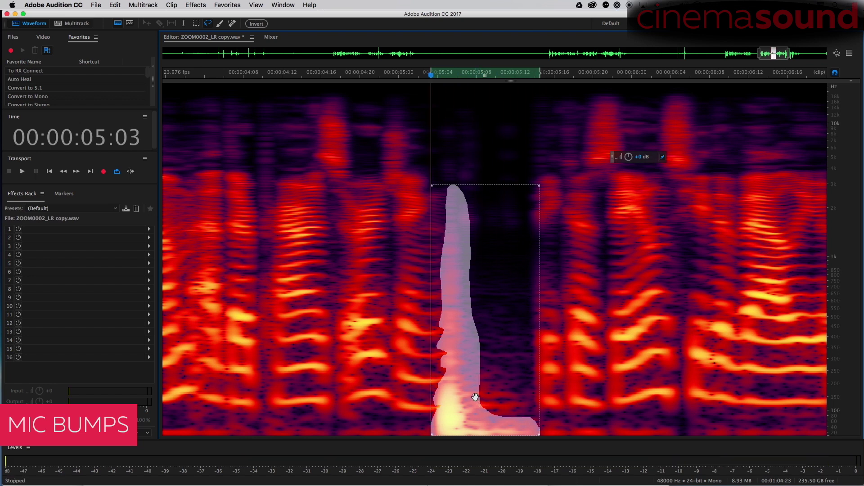
drag(630, 158, 560, 332)
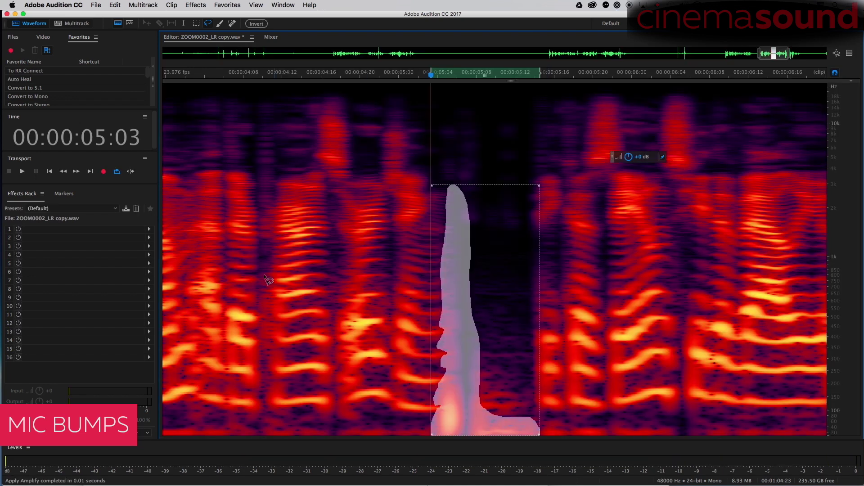
click(216, 220)
key(space)
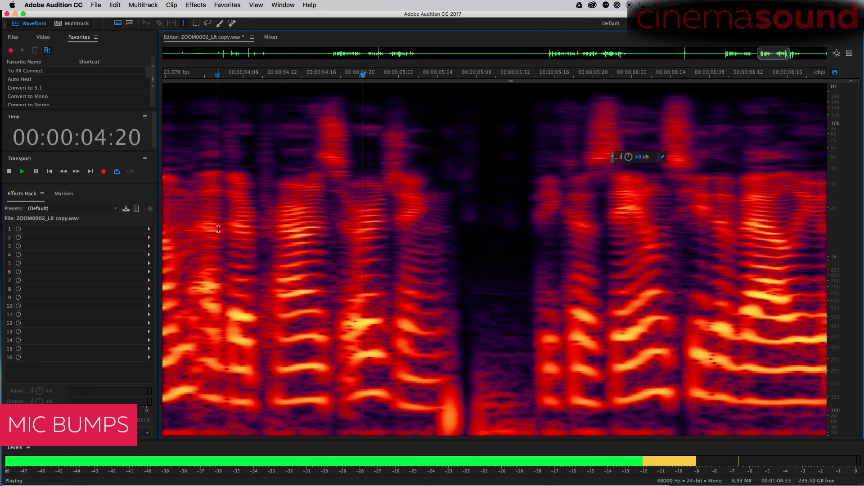
key(space)
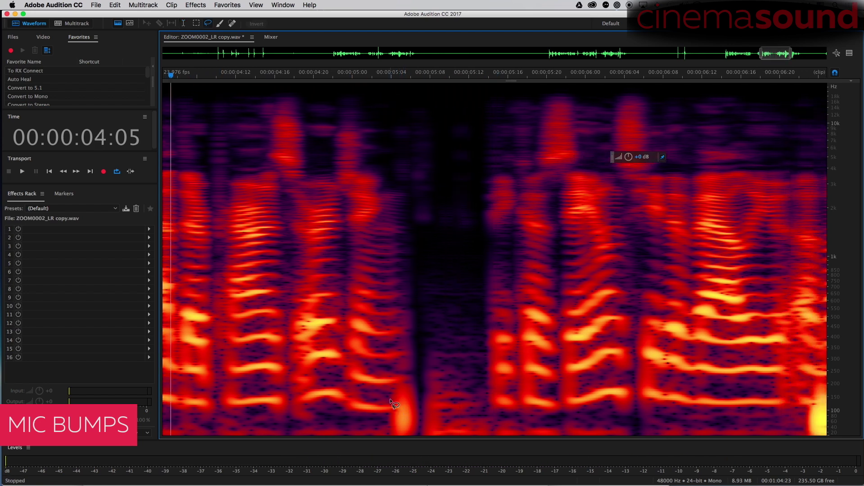
Re-outline the bump near 00:00:05:03, turn it down, and play from 04:13.
mouse_move(392, 387)
mouse_down()
mouse_move(418, 384)
mouse_move(420, 428)
mouse_move(399, 439)
mouse_move(395, 406)
mouse_up()
drag(629, 158, 565, 286)
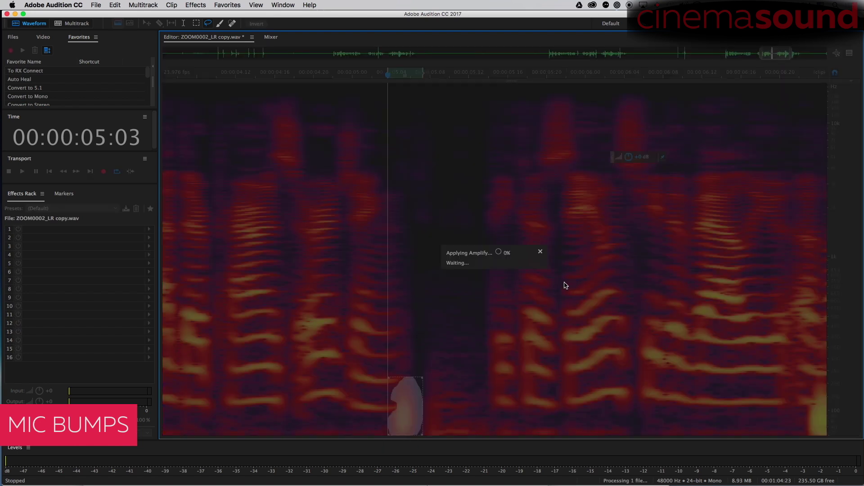
click(251, 199)
key(space)
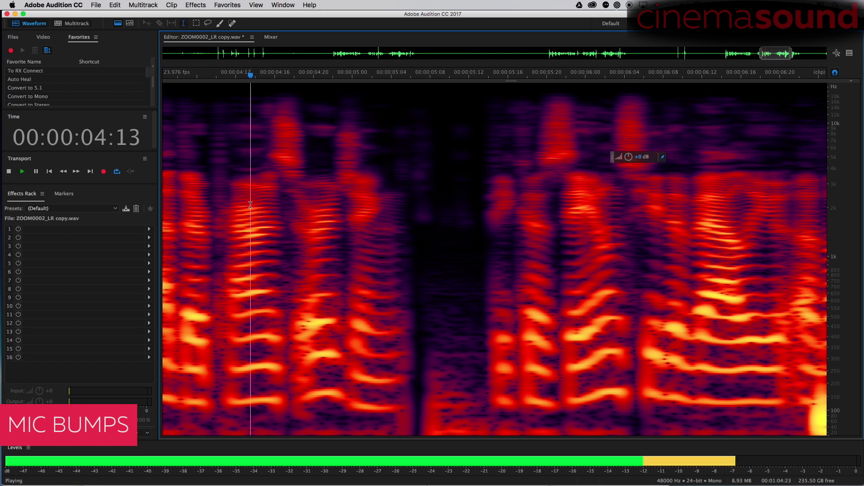
key(space)
Replay the passage from 04:13 several times to confirm the bump is dimmed.
scroll(244, 216, right, 3)
key(space)
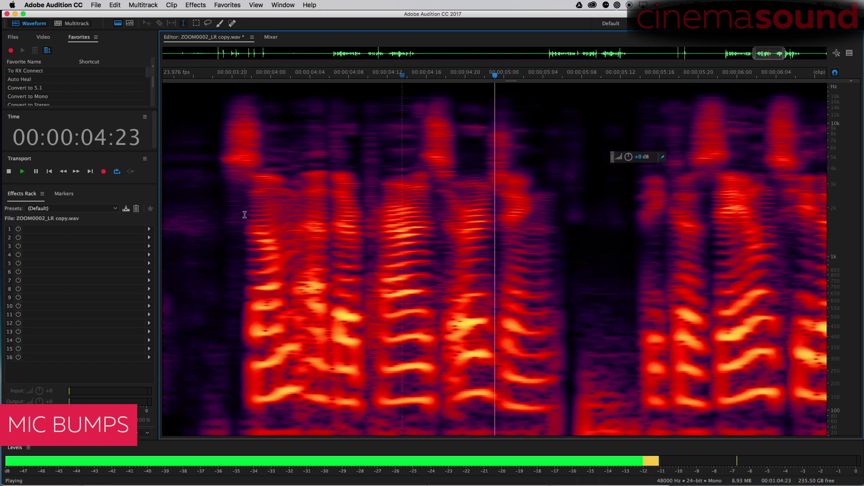
key(space)
key(space)
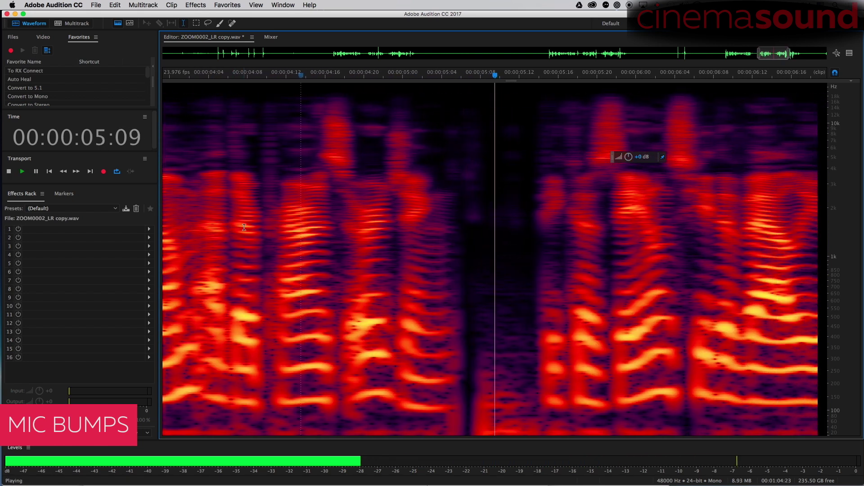
key(space)
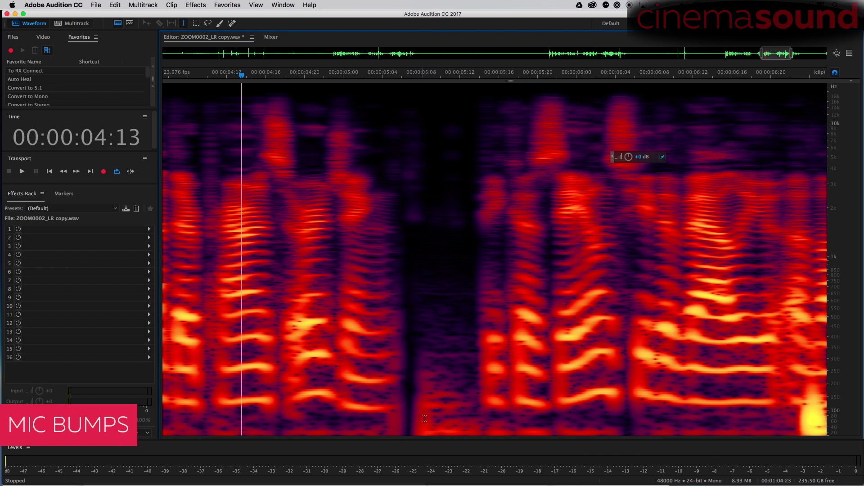
key(space)
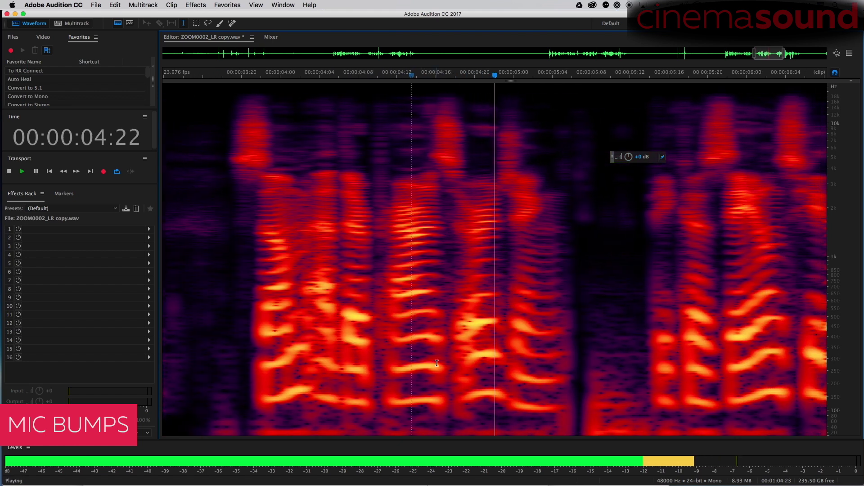
key(space)
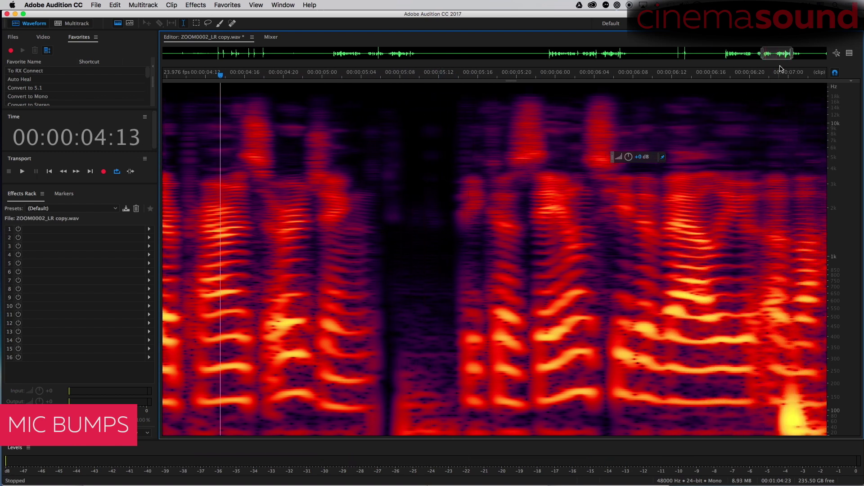
Move the view to around 07:00 and play from 06:19 to hear the bump.
drag(780, 54, 797, 54)
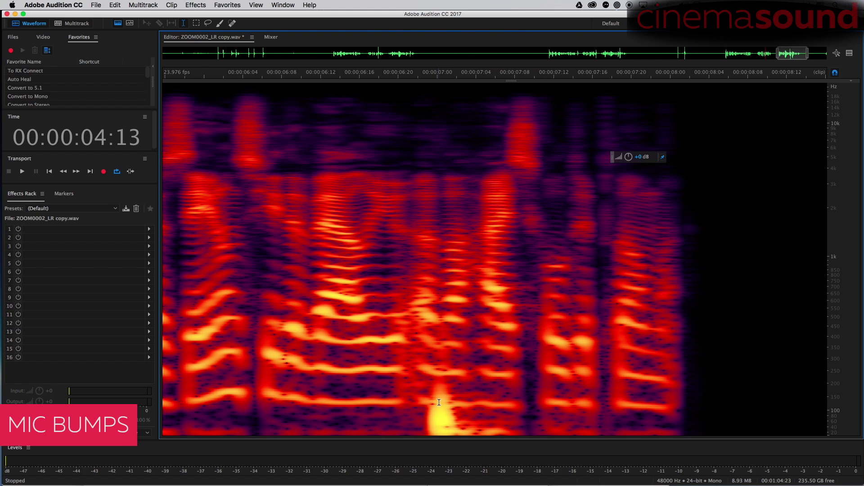
click(392, 300)
key(space)
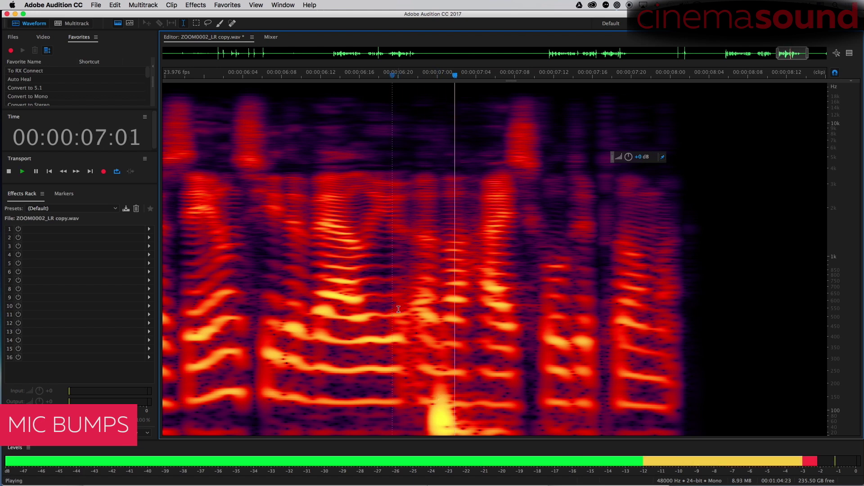
key(space)
key(space)
key(space)
key(space)
key(space)
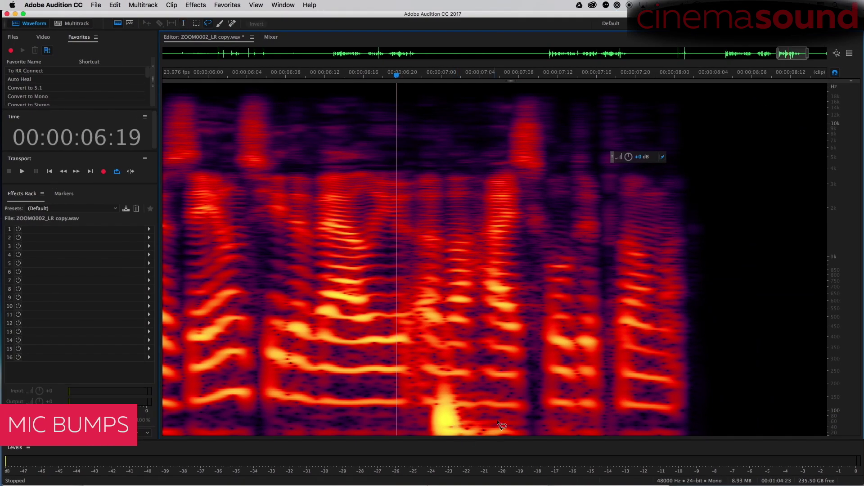
Lasso the bump plus the overtone blob above it, lower them, and replay from 06:10.
mouse_move(439, 397)
mouse_down()
mouse_move(450, 380)
mouse_move(454, 399)
mouse_move(433, 406)
mouse_move(527, 430)
mouse_move(517, 440)
mouse_move(434, 439)
mouse_move(433, 407)
mouse_up()
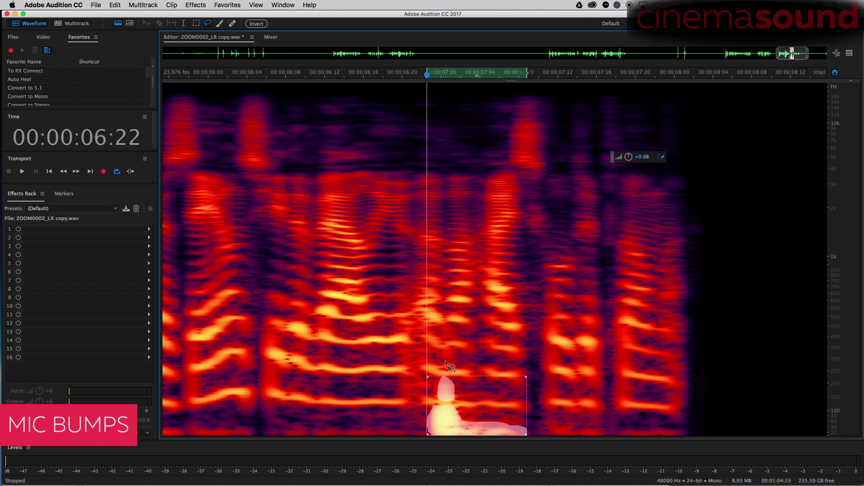
mouse_move(446, 351)
mouse_down()
mouse_move(440, 360)
mouse_move(454, 355)
mouse_move(450, 325)
mouse_move(442, 330)
mouse_up()
key(space)
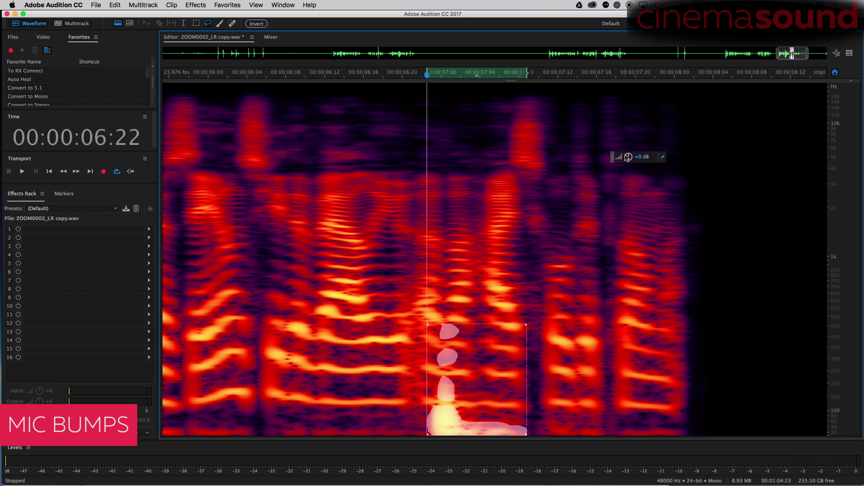
drag(627, 157, 628, 189)
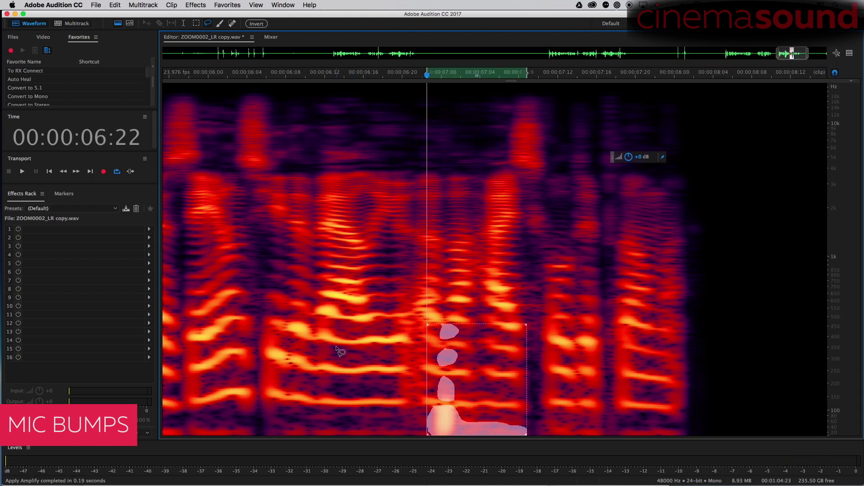
click(307, 292)
key(space)
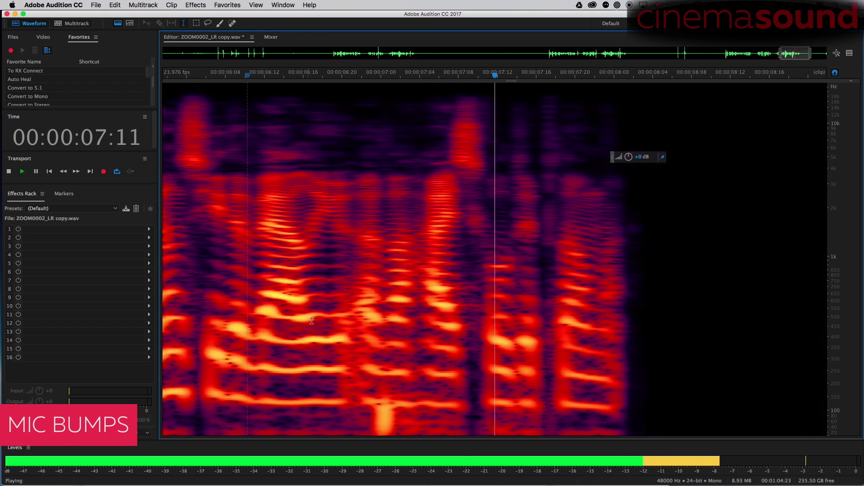
key(space)
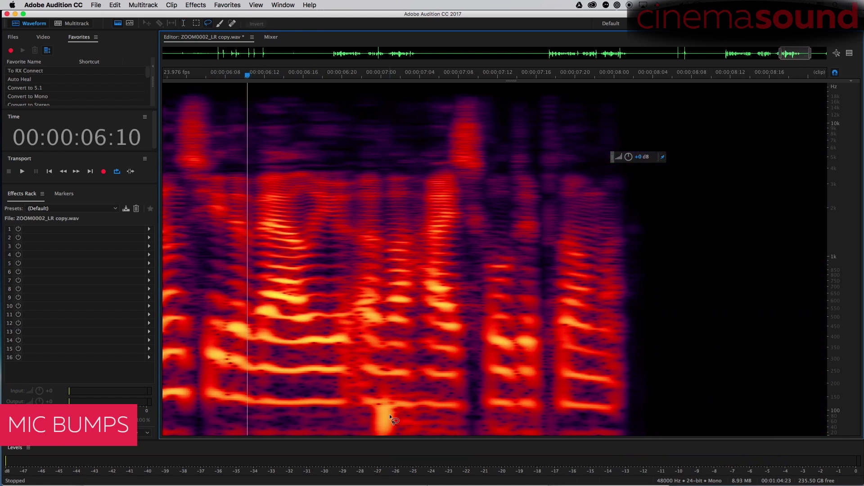
Lasso the remaining bump, turn it down, and play back from 06:09.
mouse_move(377, 408)
mouse_down()
mouse_move(400, 406)
mouse_move(409, 423)
mouse_move(392, 441)
mouse_move(369, 432)
mouse_move(366, 414)
mouse_move(371, 386)
mouse_move(381, 399)
mouse_move(400, 391)
mouse_move(392, 368)
mouse_up()
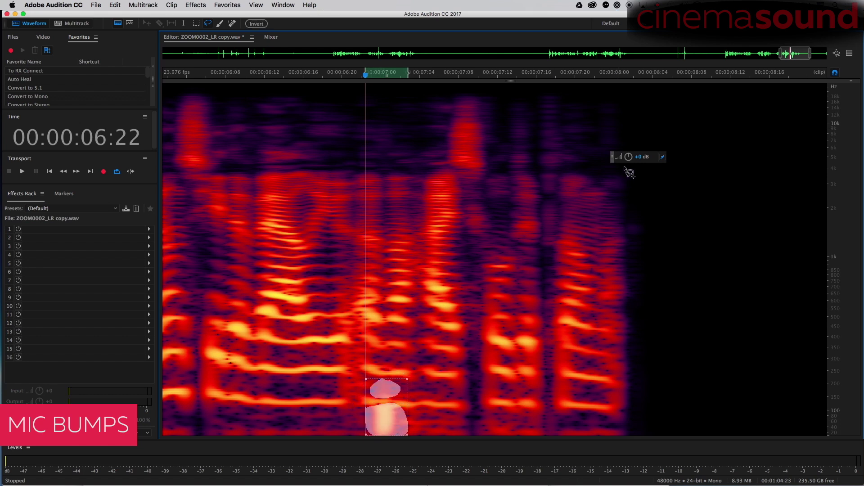
drag(628, 157, 480, 336)
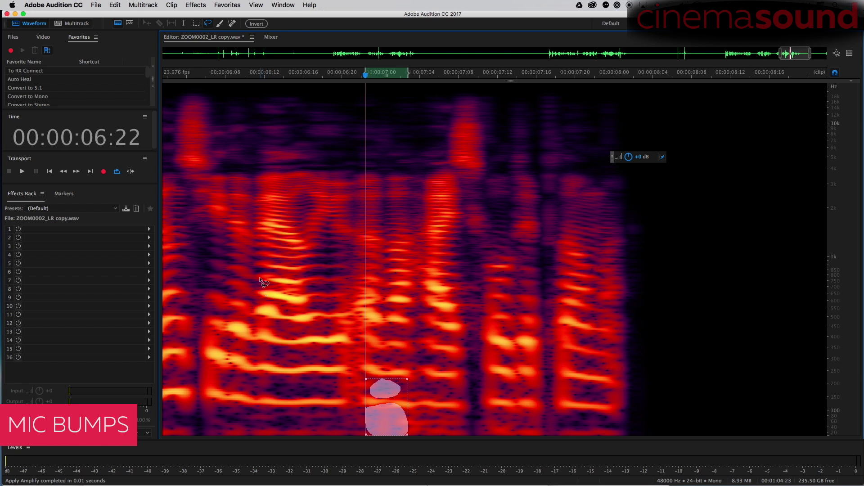
click(243, 239)
key(space)
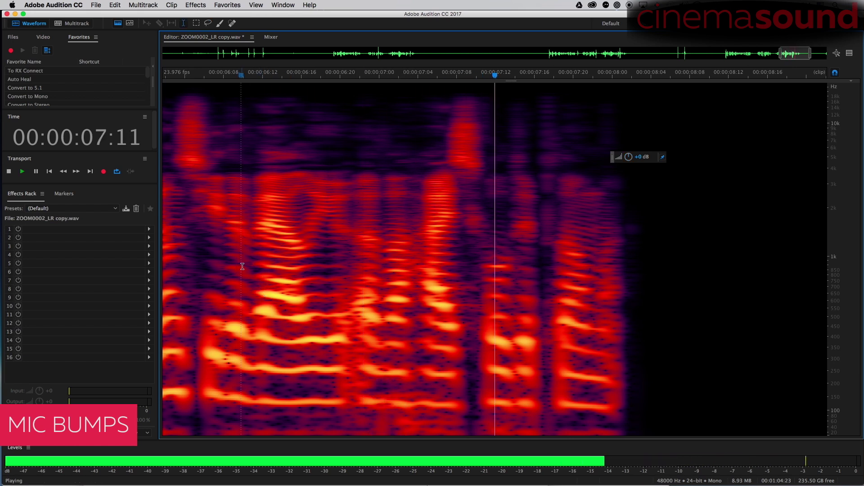
key(space)
key(space)
key(space)
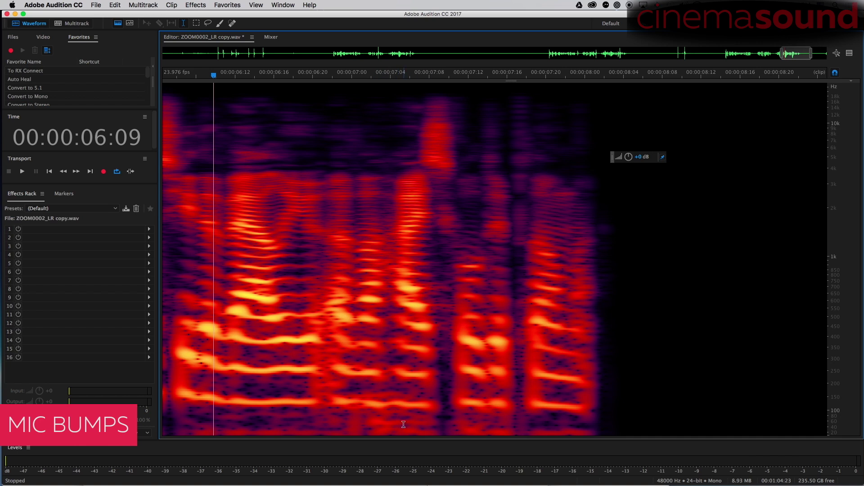
Lasso the 07:00 bump with its two overtone bands and lower them by 9.3 dB.
mouse_move(364, 411)
mouse_down()
mouse_move(433, 410)
mouse_move(442, 427)
mouse_move(370, 440)
mouse_move(357, 409)
mouse_up()
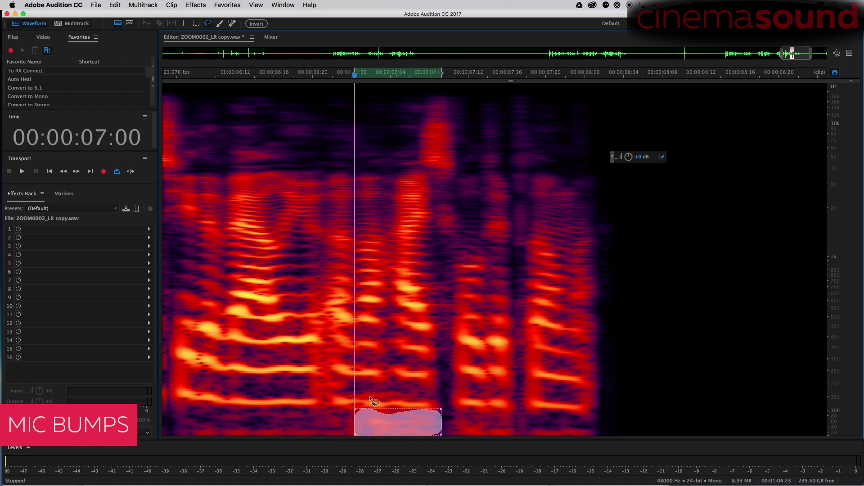
mouse_move(357, 378)
mouse_down()
mouse_move(414, 380)
mouse_move(428, 399)
mouse_move(380, 399)
mouse_move(351, 380)
mouse_up()
mouse_move(362, 350)
mouse_down()
mouse_move(440, 361)
mouse_move(388, 365)
mouse_up()
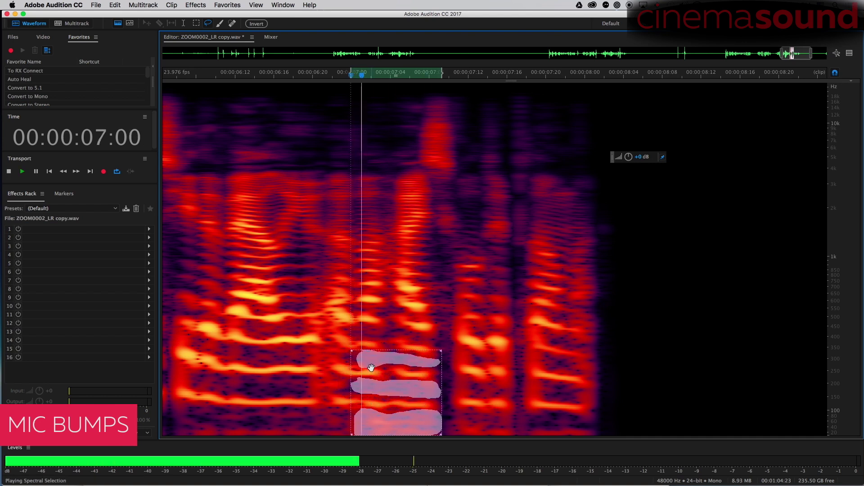
drag(628, 157, 612, 206)
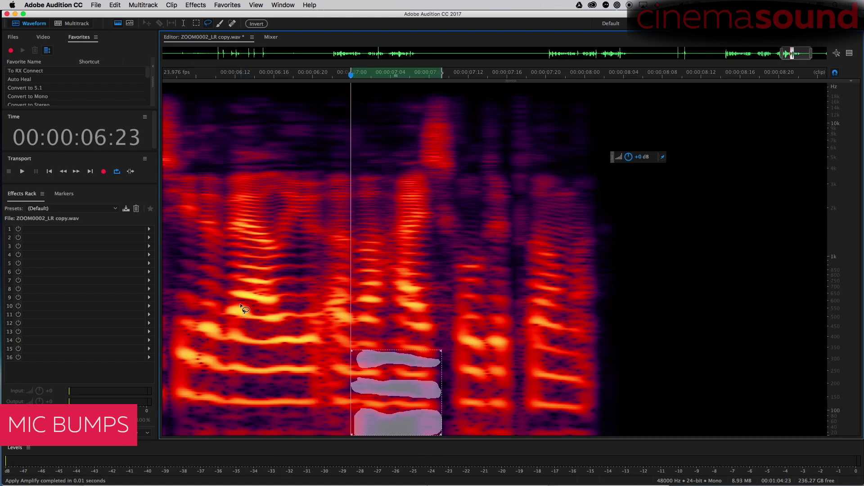
Switch to Time Selection and play from 06:12 to review the cleaner speech.
key(t)
click(223, 279)
key(space)
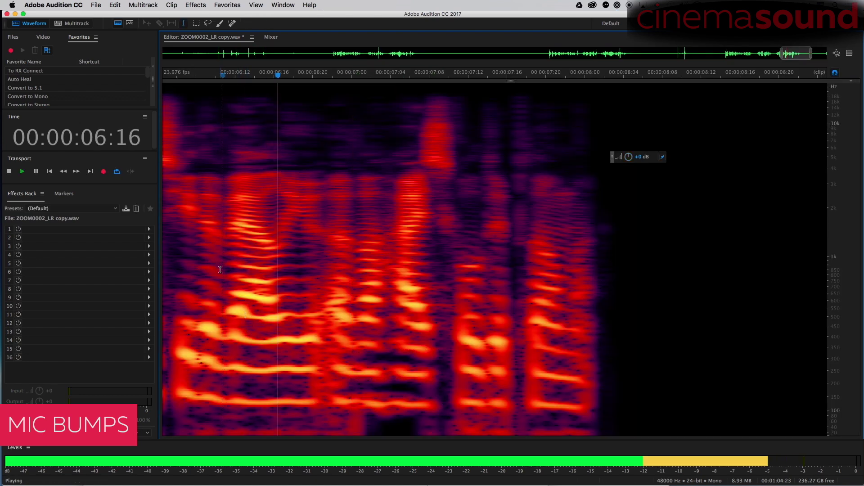
key(space)
key(space)
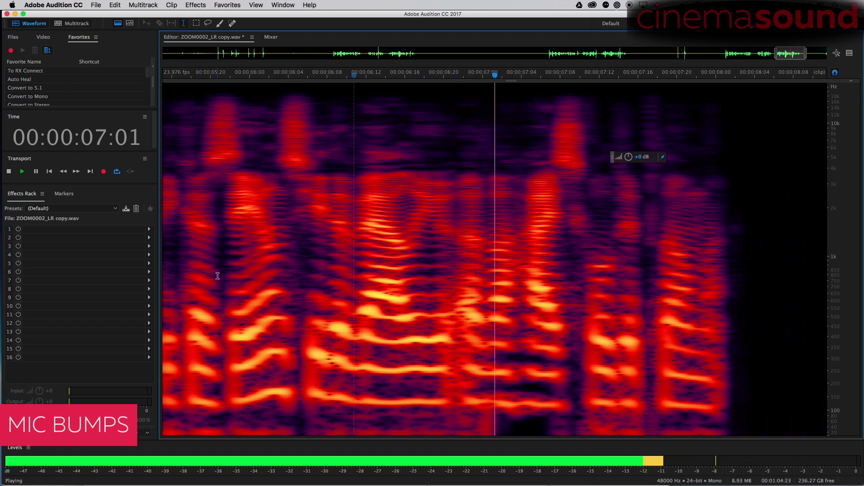
key(space)
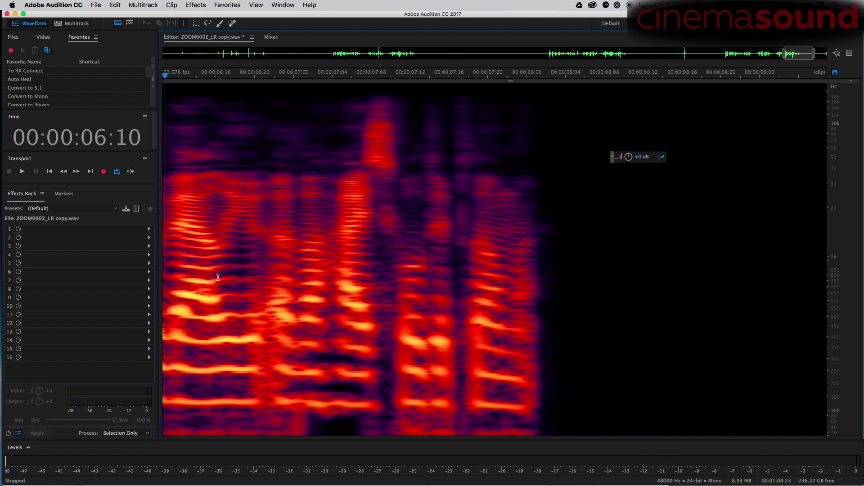
scroll(218, 274, down, 3)
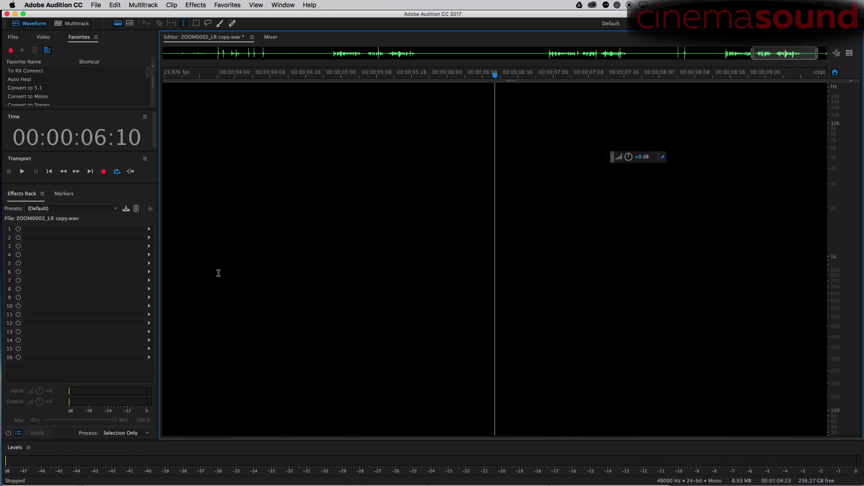
scroll(393, 241, up, 3)
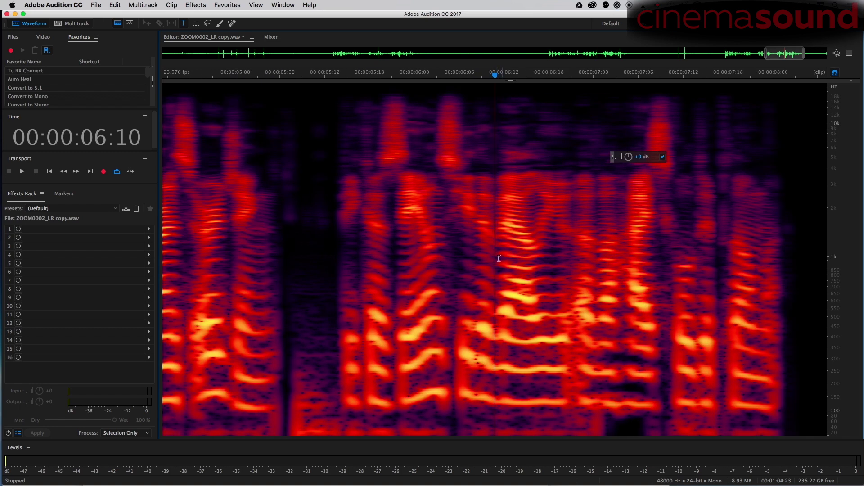
scroll(532, 321, up, 1)
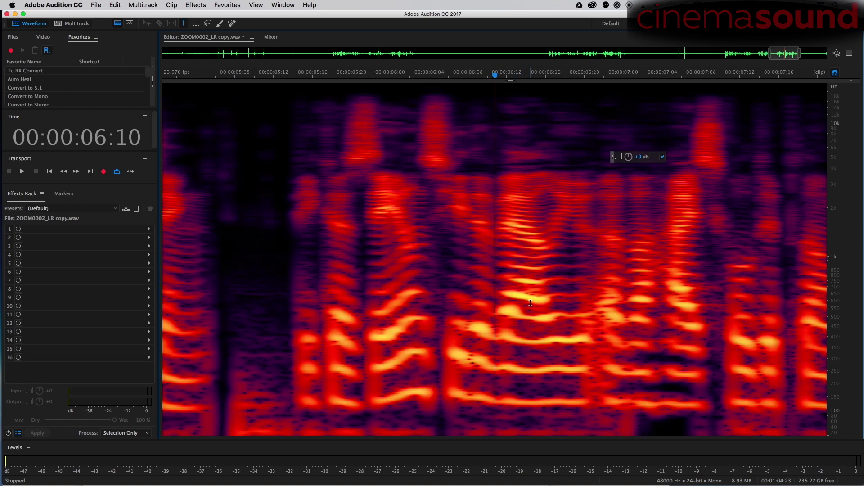